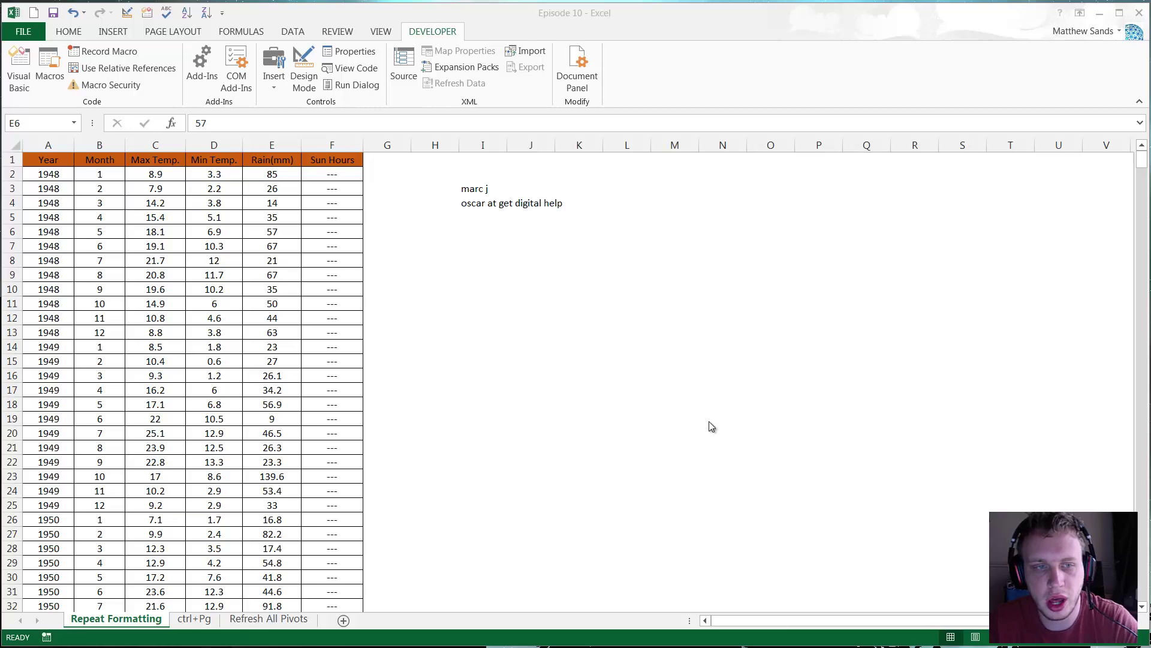
Look over the ctrl+Pg and Refresh All Pivots sheets, then return to Repeat Formatting.
left_click(197, 619)
left_click(139, 622)
left_click(245, 621)
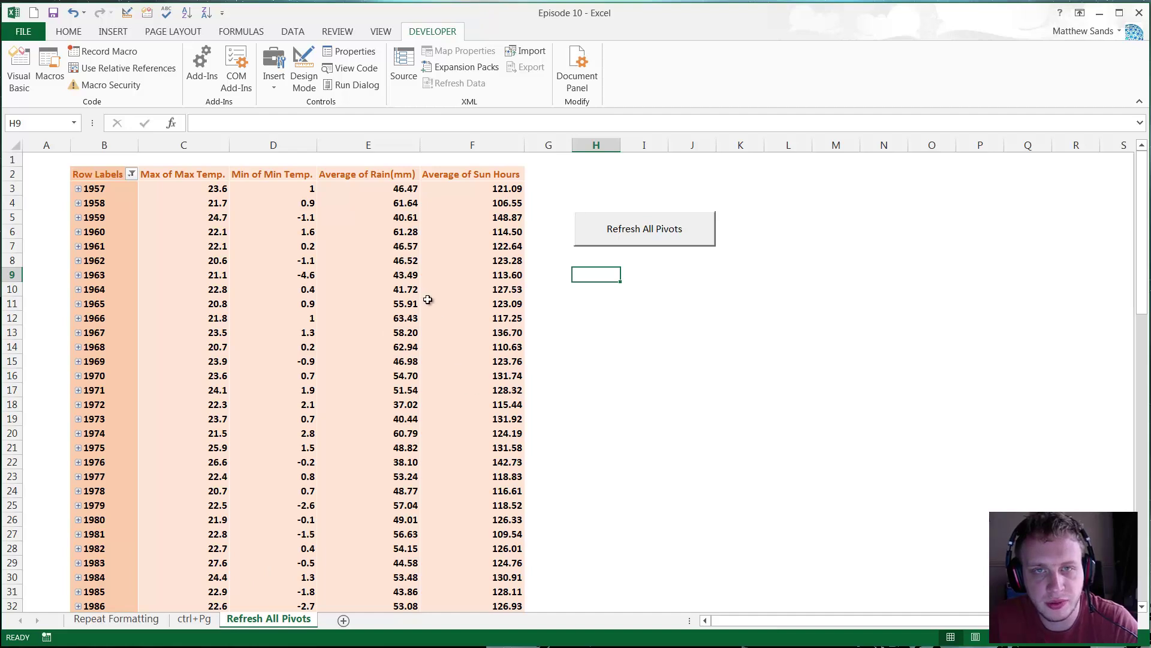
left_click(142, 622)
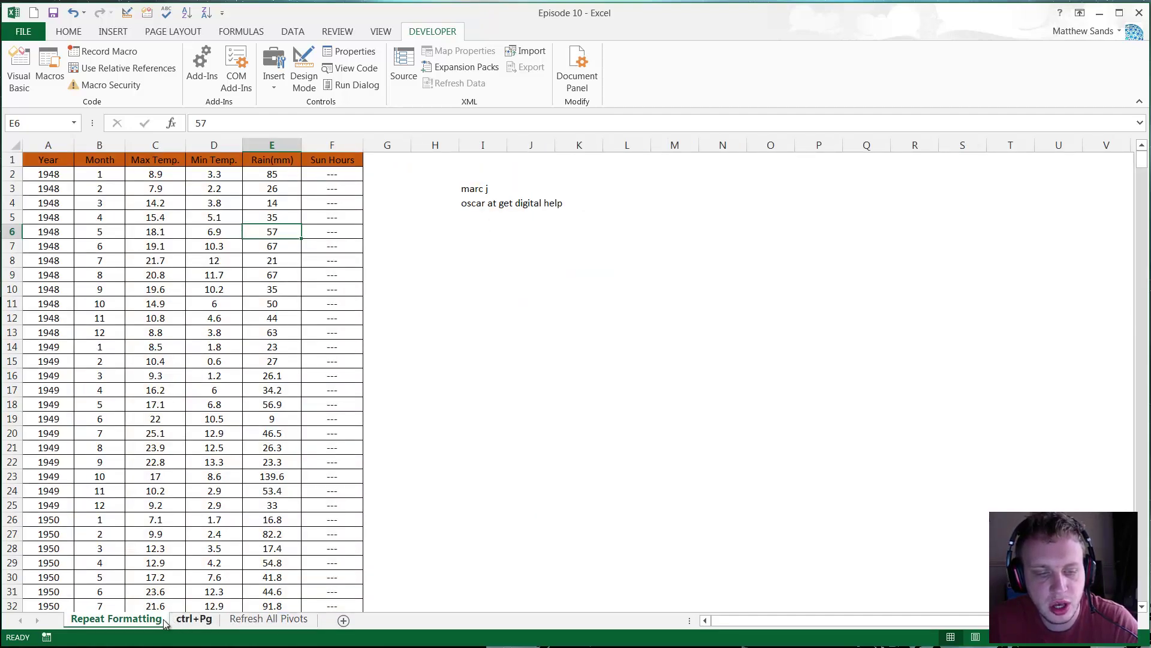
Click through the weather data cells and the credit notes in I3 and I4.
left_click(226, 200)
left_click(204, 188)
left_click(153, 189)
left_click(75, 188)
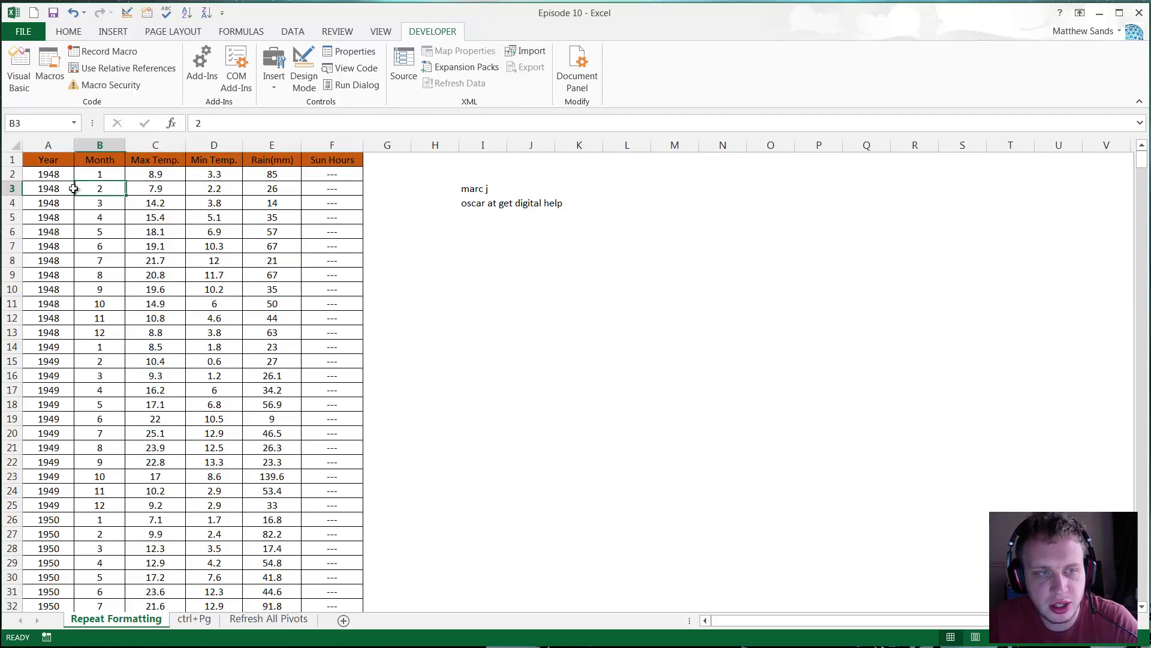
left_click(72, 188)
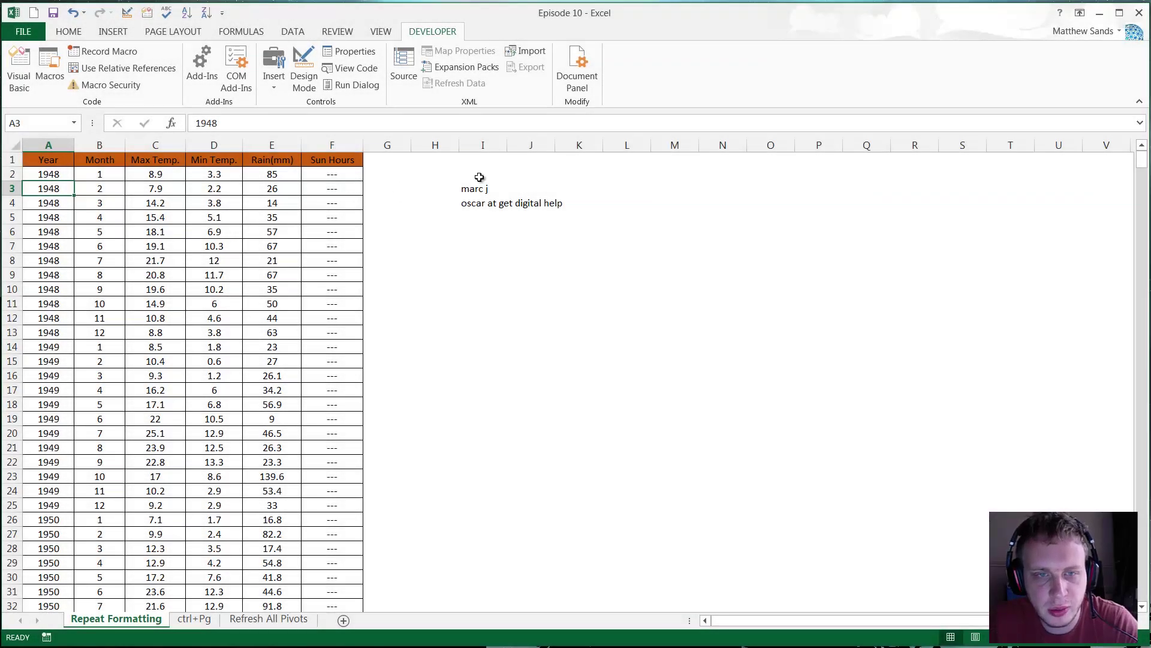
left_click(479, 187)
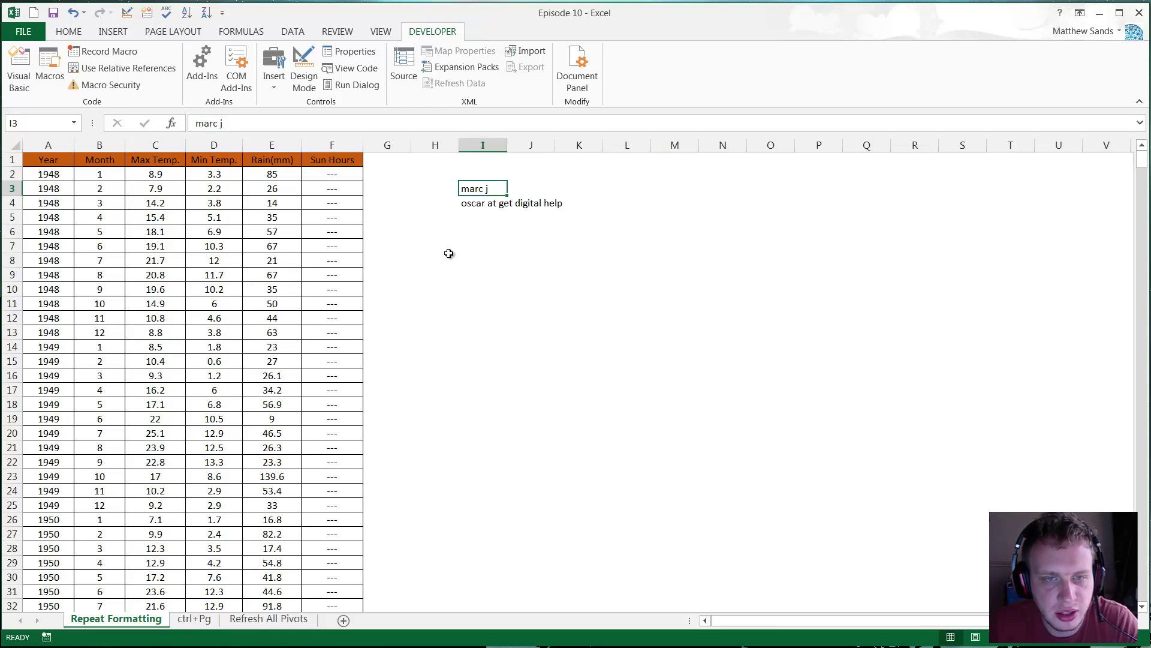
left_click_drag(497, 204, 534, 205)
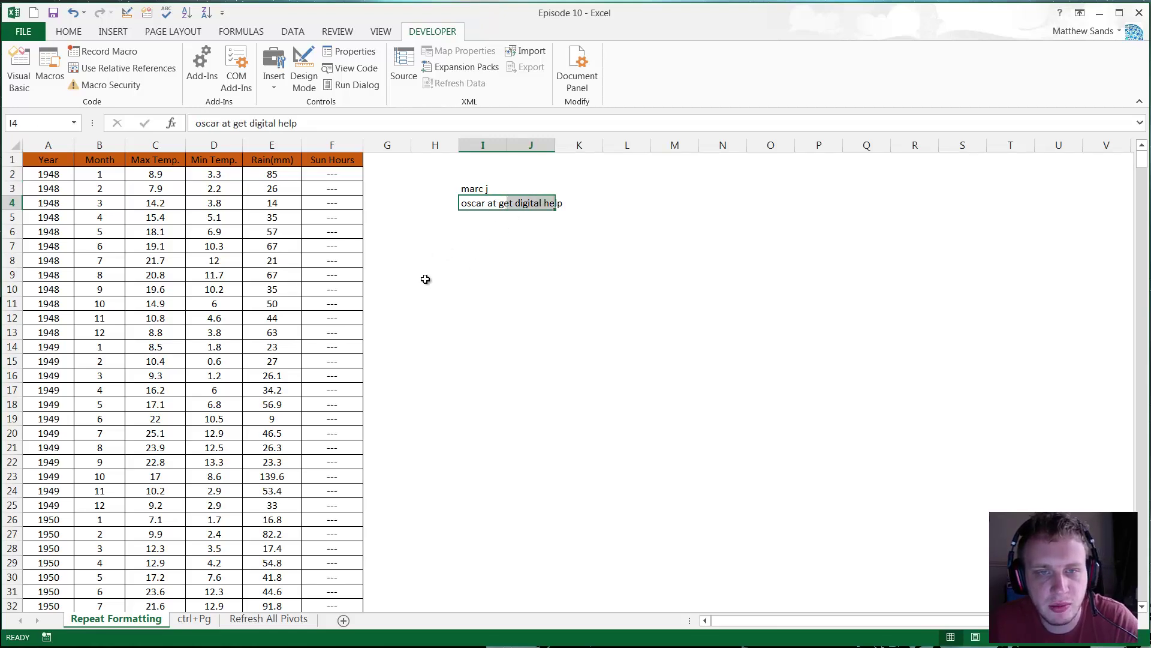
left_click(453, 246)
left_click(474, 206)
left_click(200, 185)
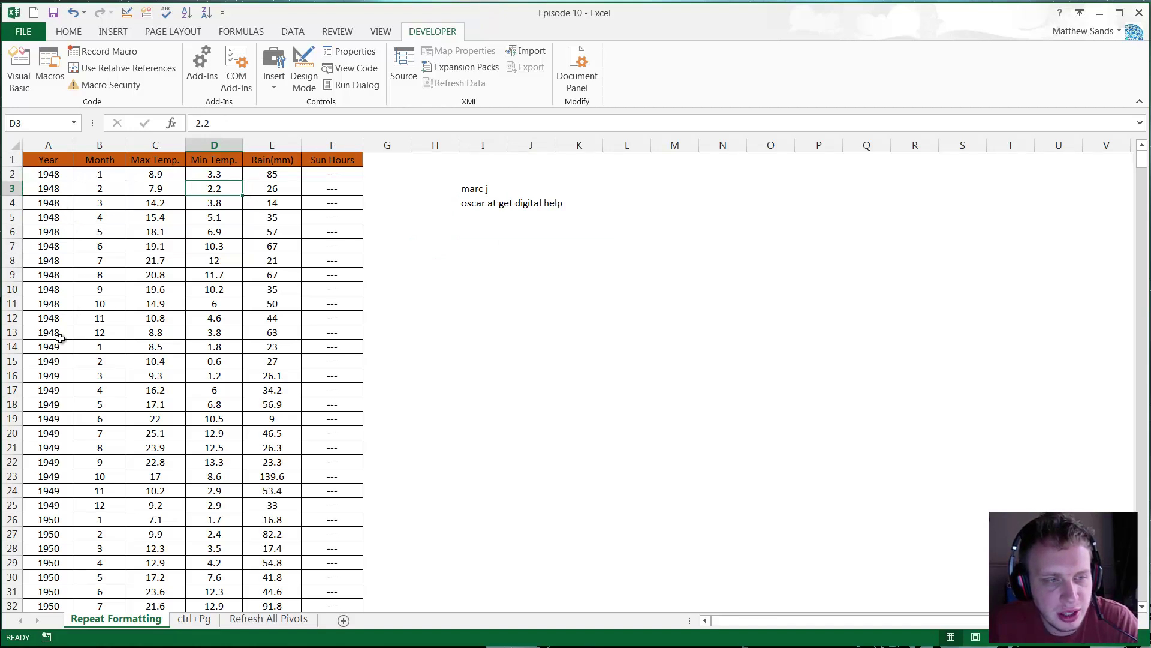
Select the 1948 rows A2:F13, then the 1949 rows, then just the first data row A2:F2.
left_click(61, 172)
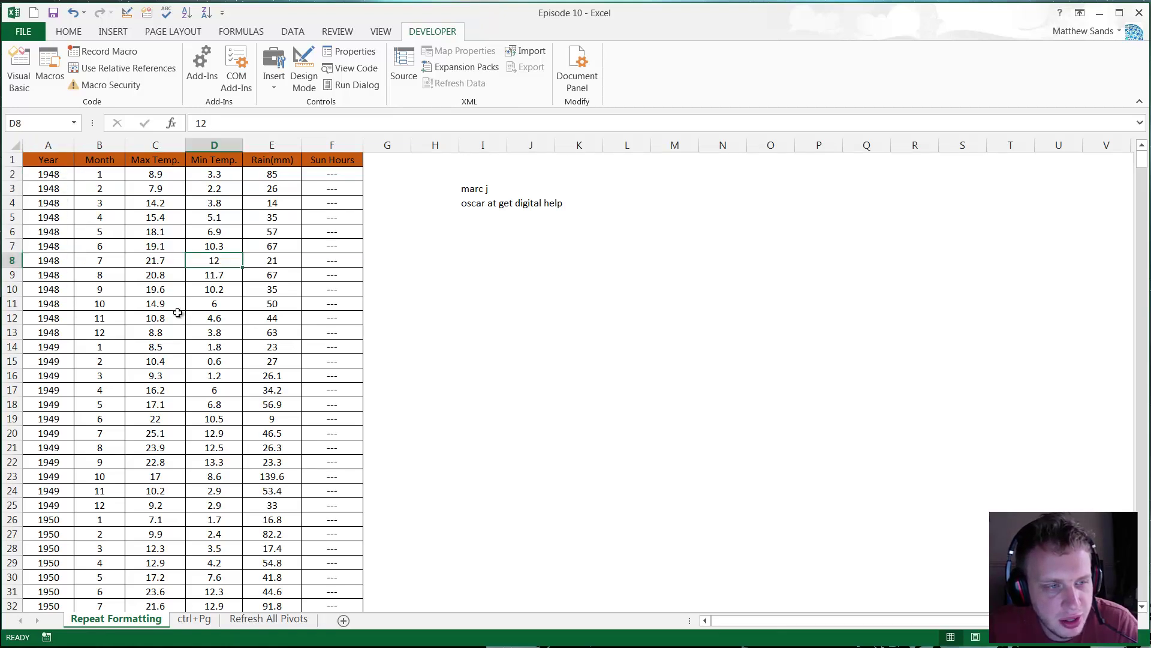
left_click(54, 333)
left_click(54, 312)
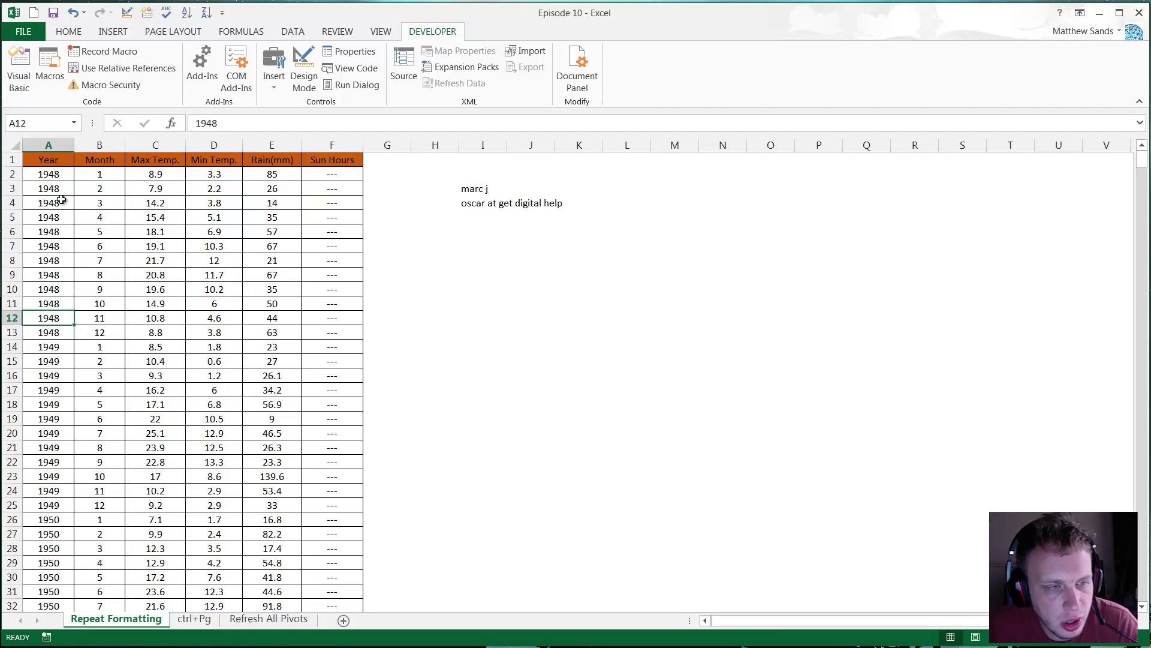
left_click_drag(53, 174, 328, 335)
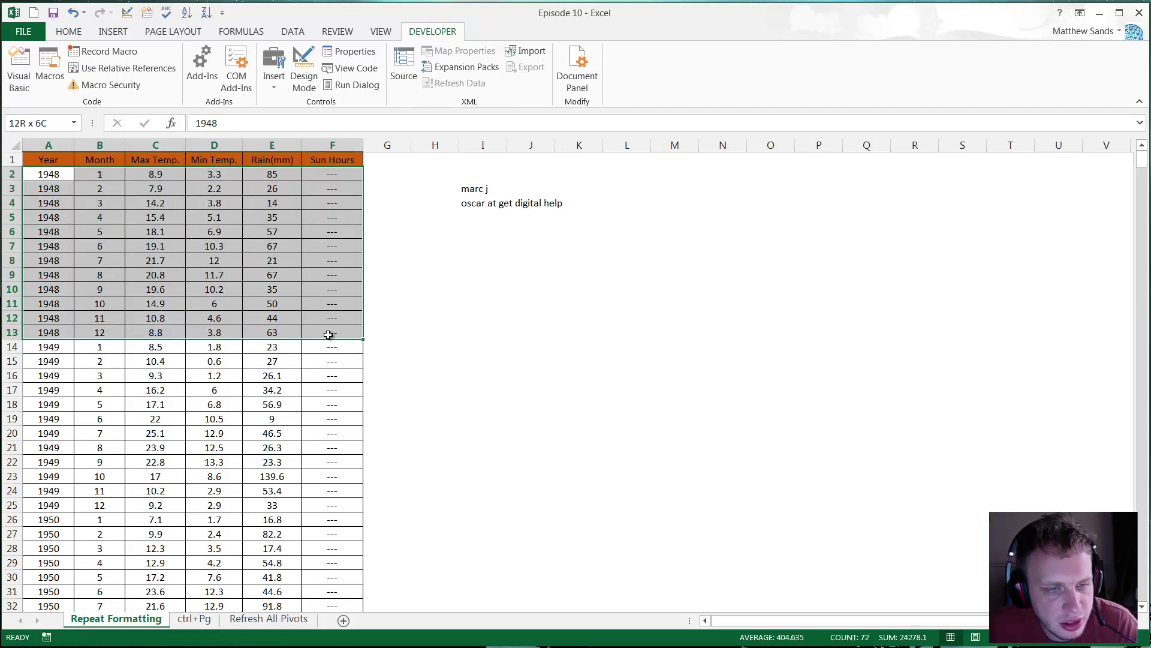
left_click_drag(45, 346, 333, 503)
left_click_drag(66, 171, 313, 330)
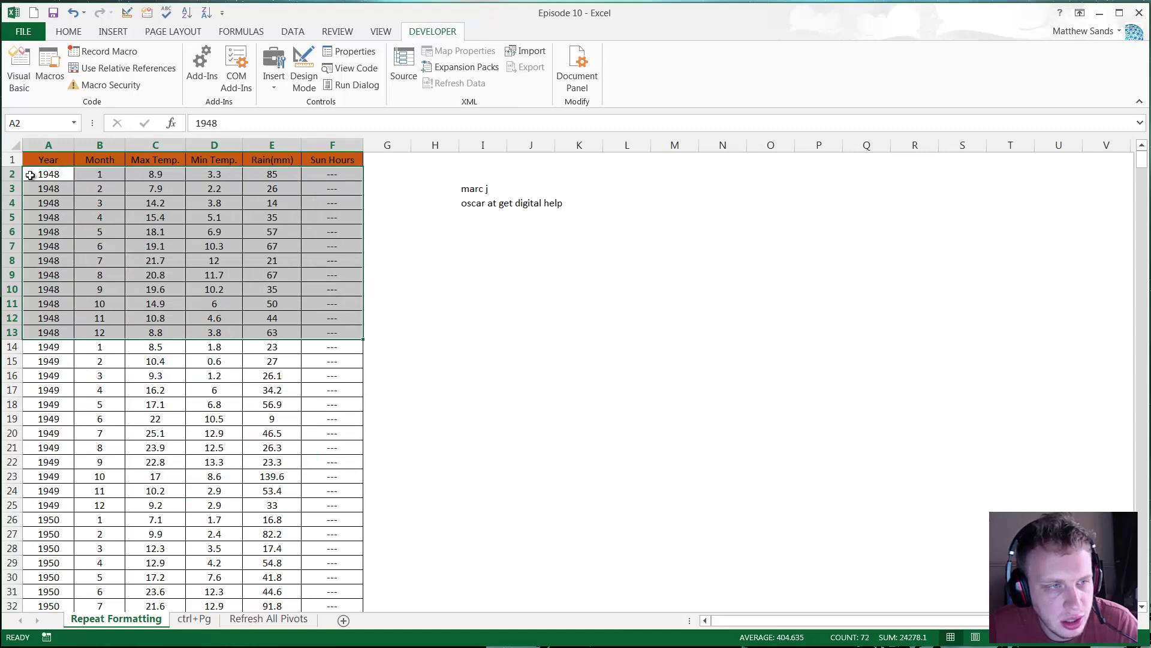
left_click_drag(30, 174, 338, 174)
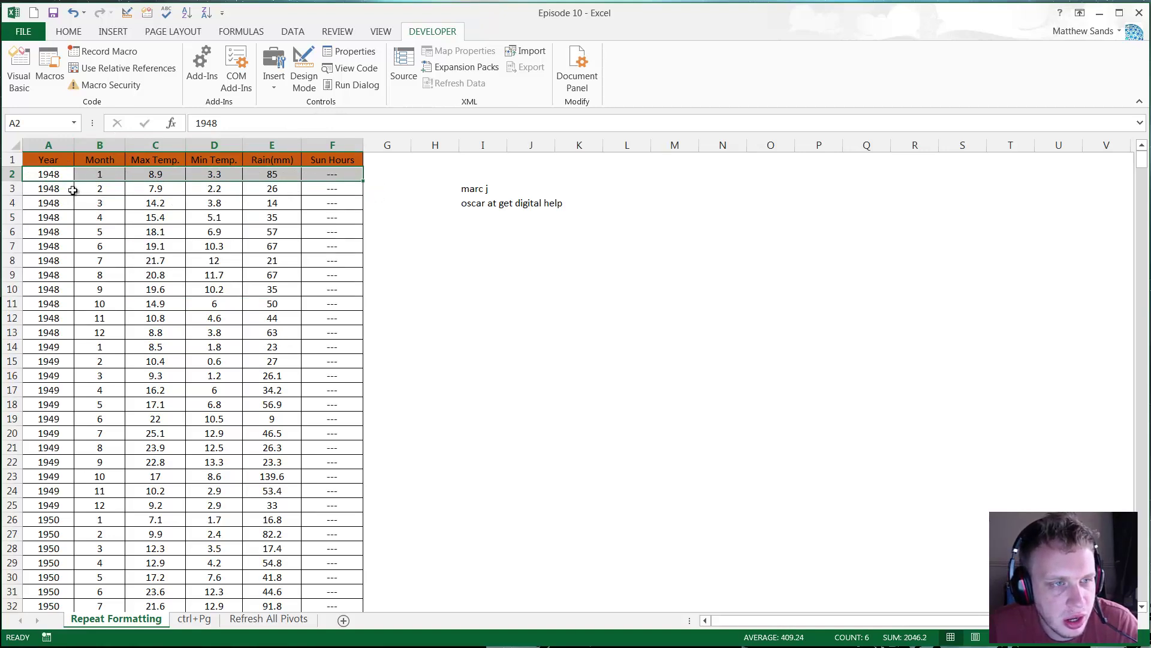
Fill row A2:F2 light yellow and row A3:F3 blue-grey.
left_click(76, 33)
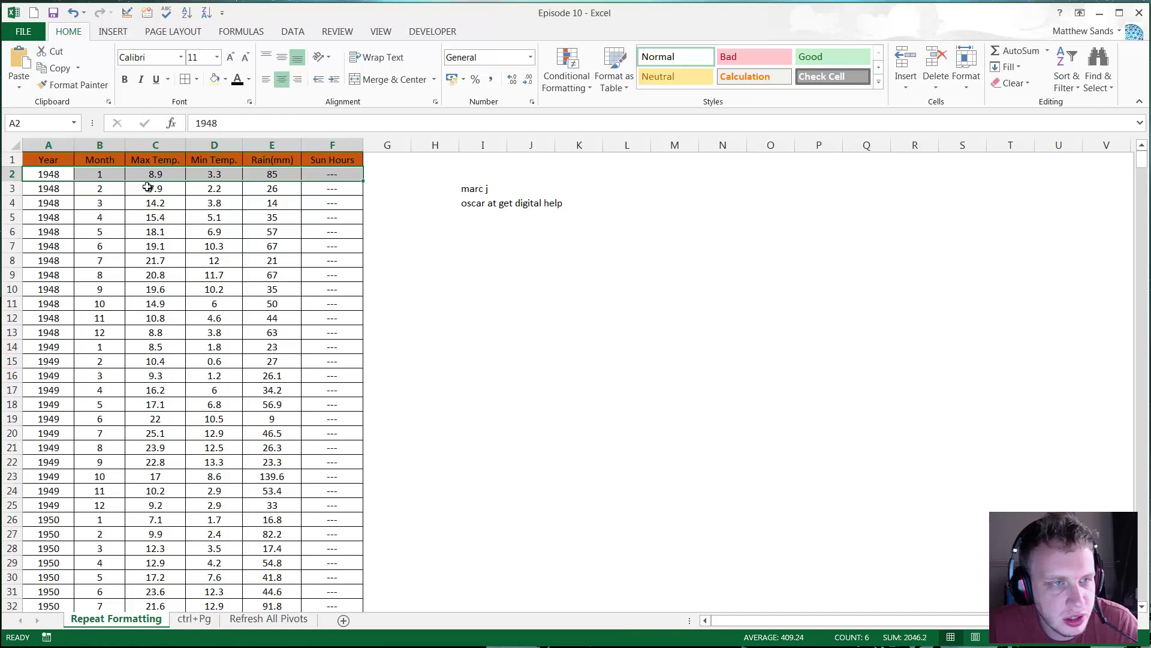
left_click(214, 79)
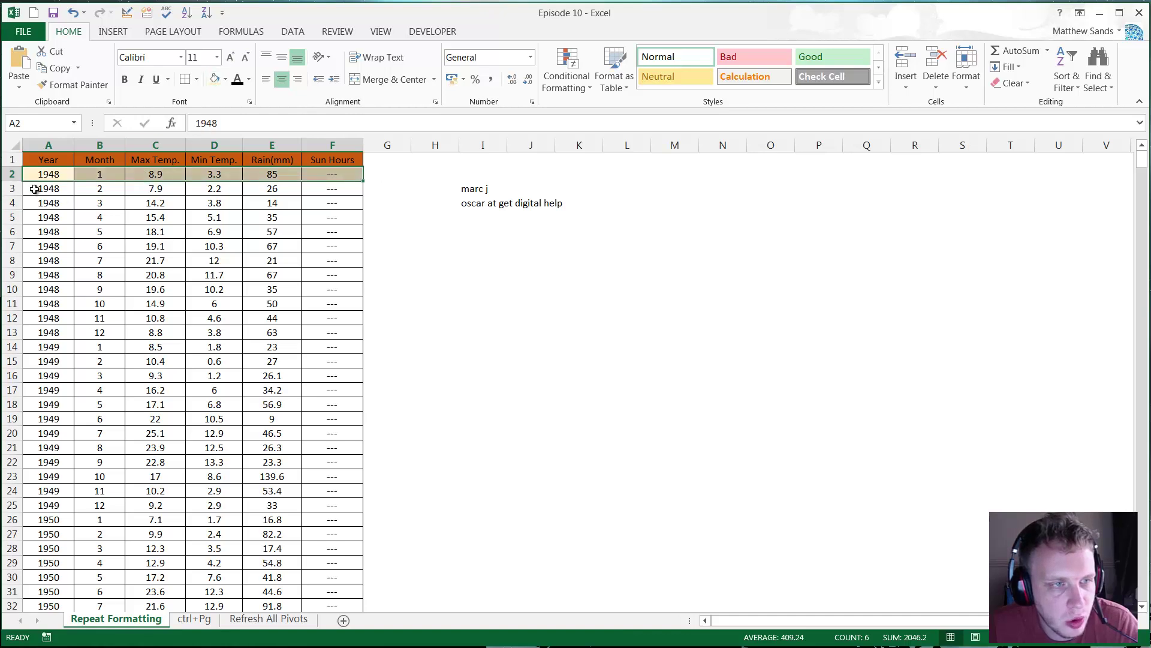
left_click_drag(48, 188, 330, 188)
left_click(225, 79)
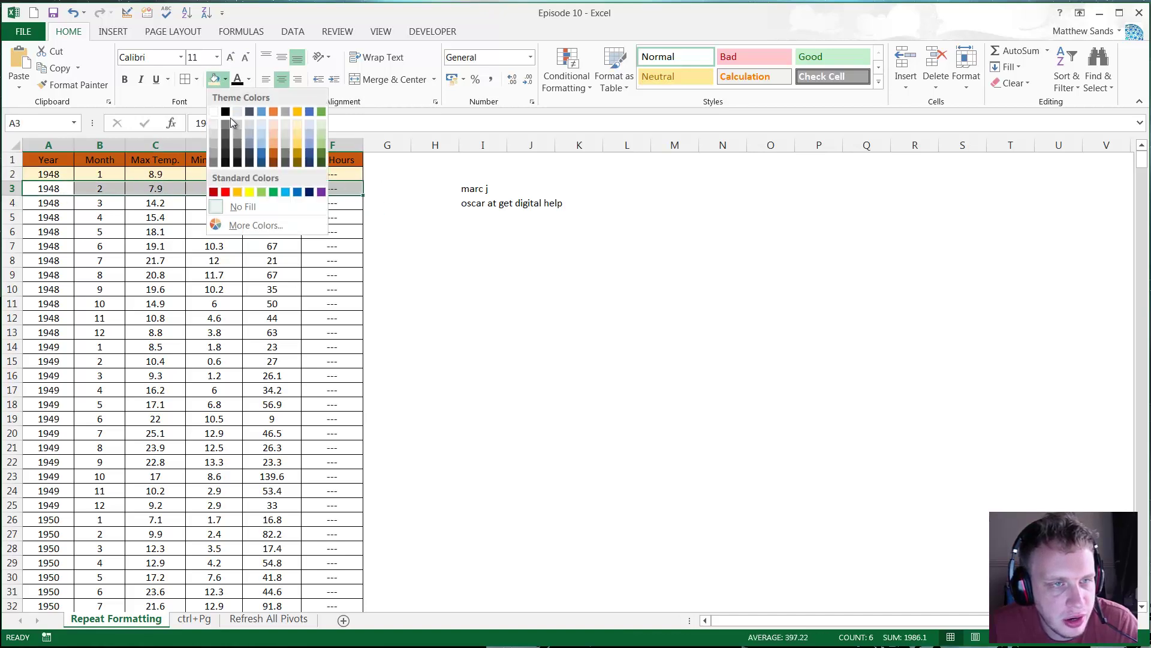
left_click(260, 134)
Extend the A2:F3 two-row shading down the whole table using Fill Formatting Only.
left_click_drag(59, 174, 339, 187)
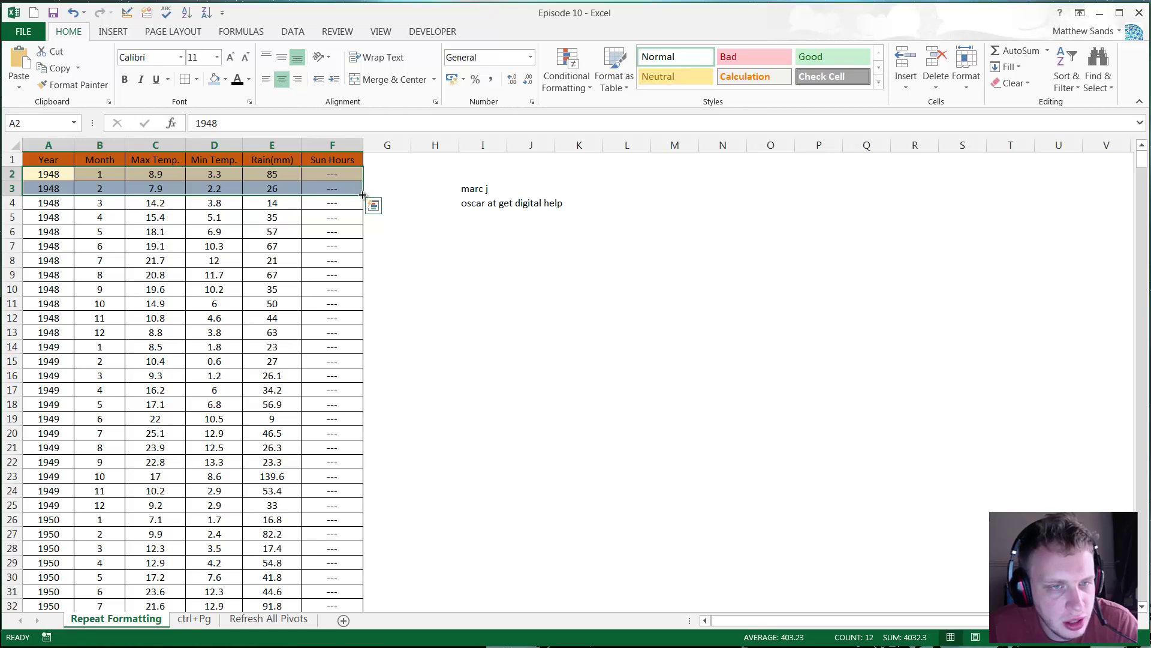
double_click(363, 195)
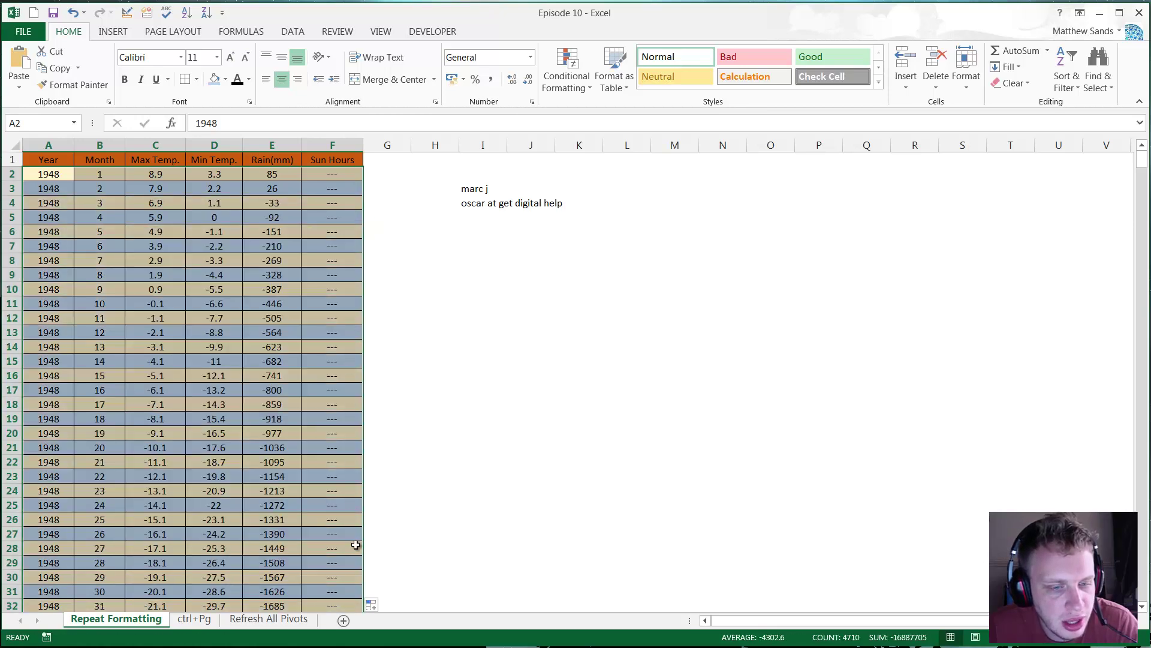
left_click(372, 606)
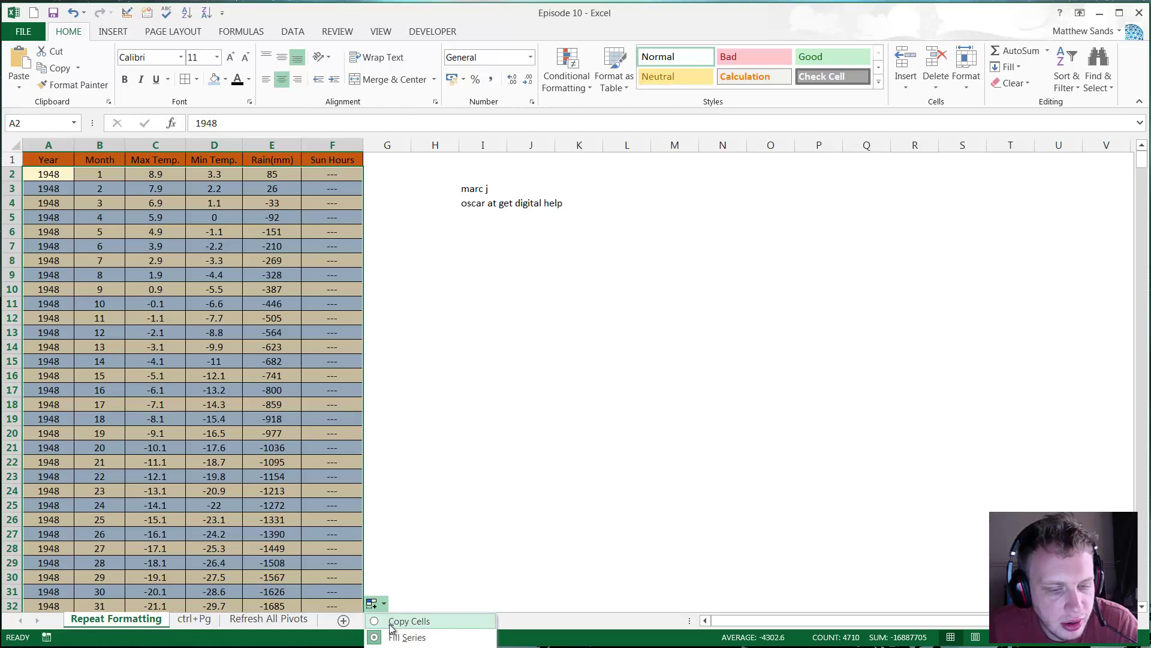
left_click(394, 289)
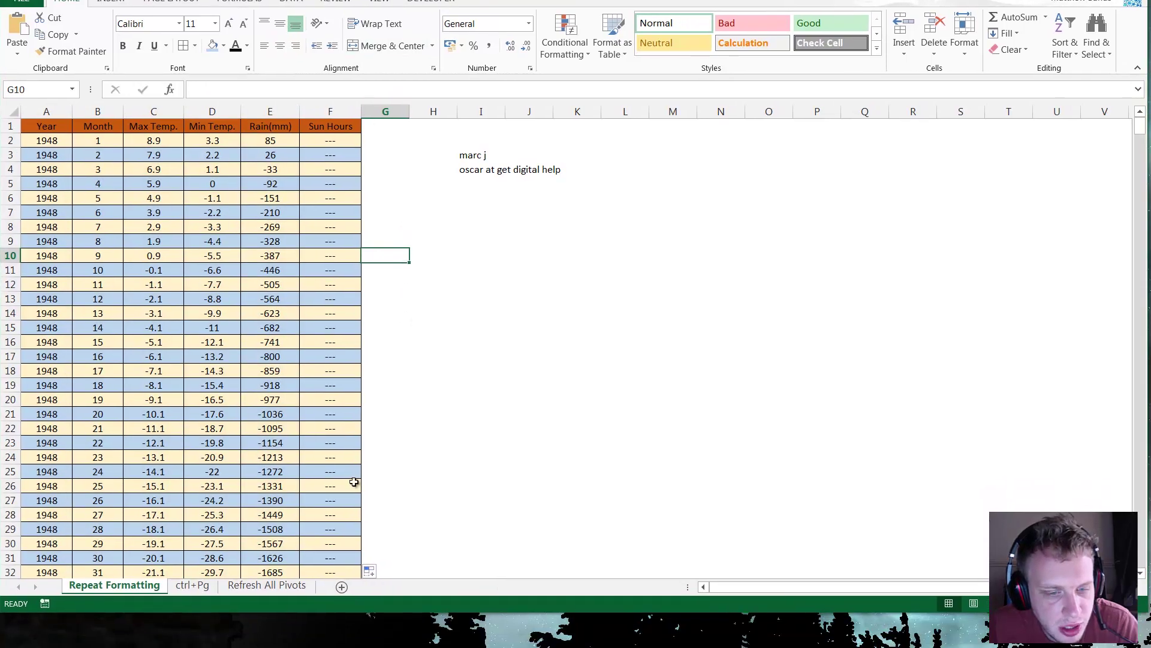
left_click(371, 604)
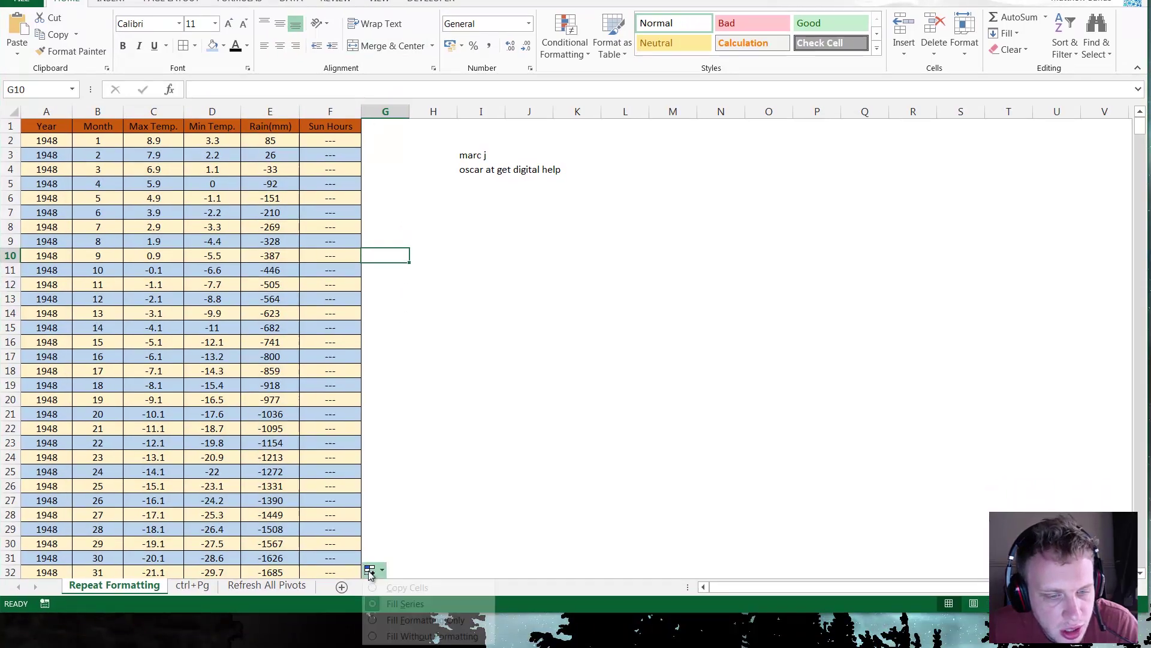
left_click(424, 620)
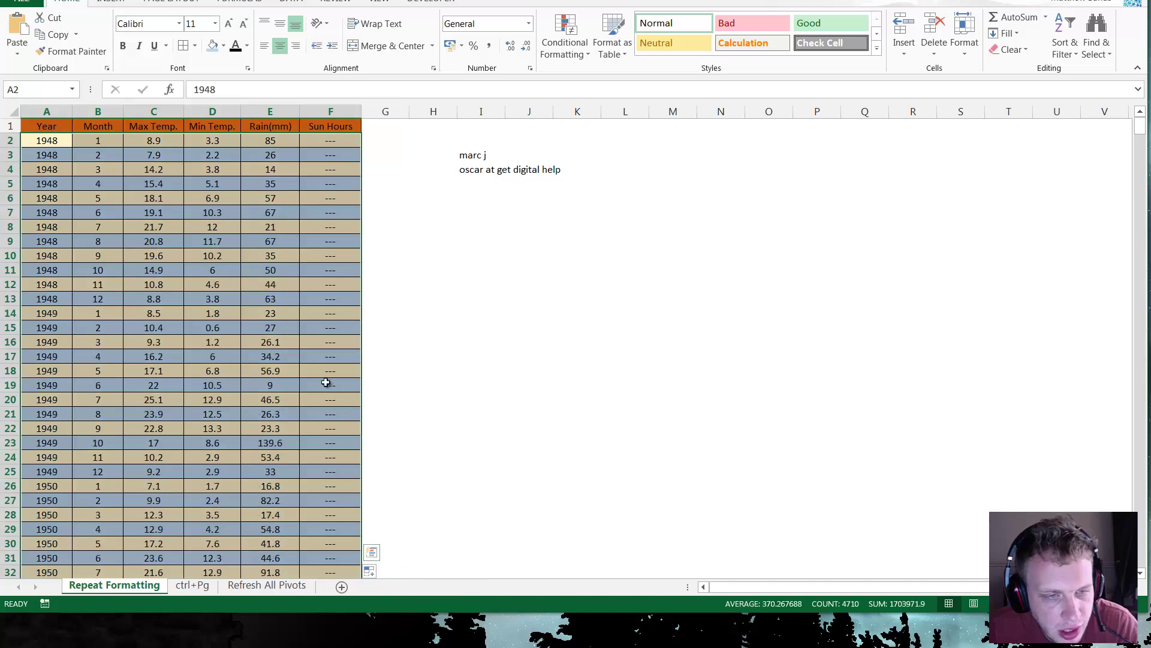
Select the banded rows and scroll through the table to check the alternating pattern.
left_click(153, 169)
left_click_drag(51, 140, 330, 500)
left_click(330, 500)
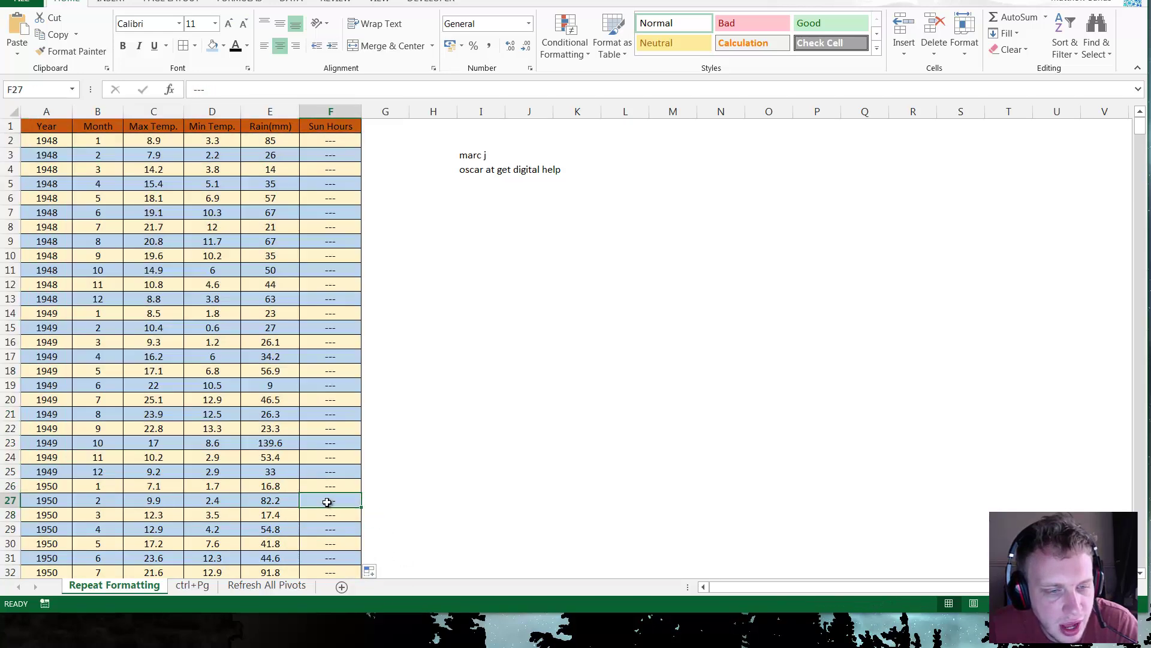
scroll(266, 336, "down", 6)
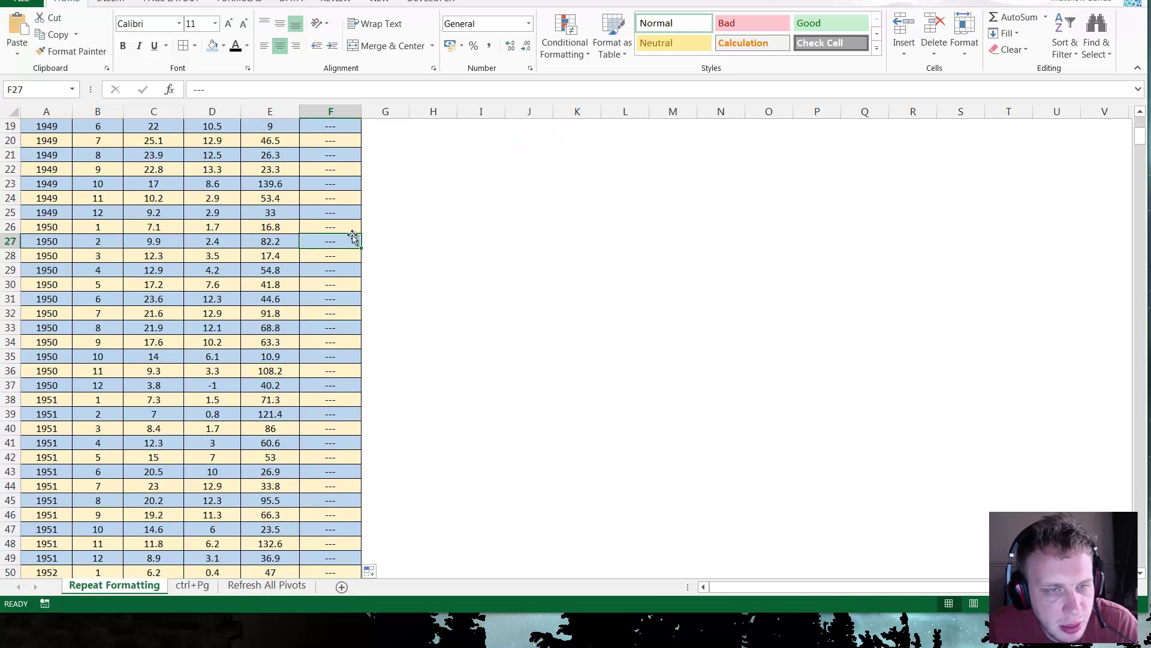
scroll(377, 533, "up", 3)
scroll(375, 546, "up", 3)
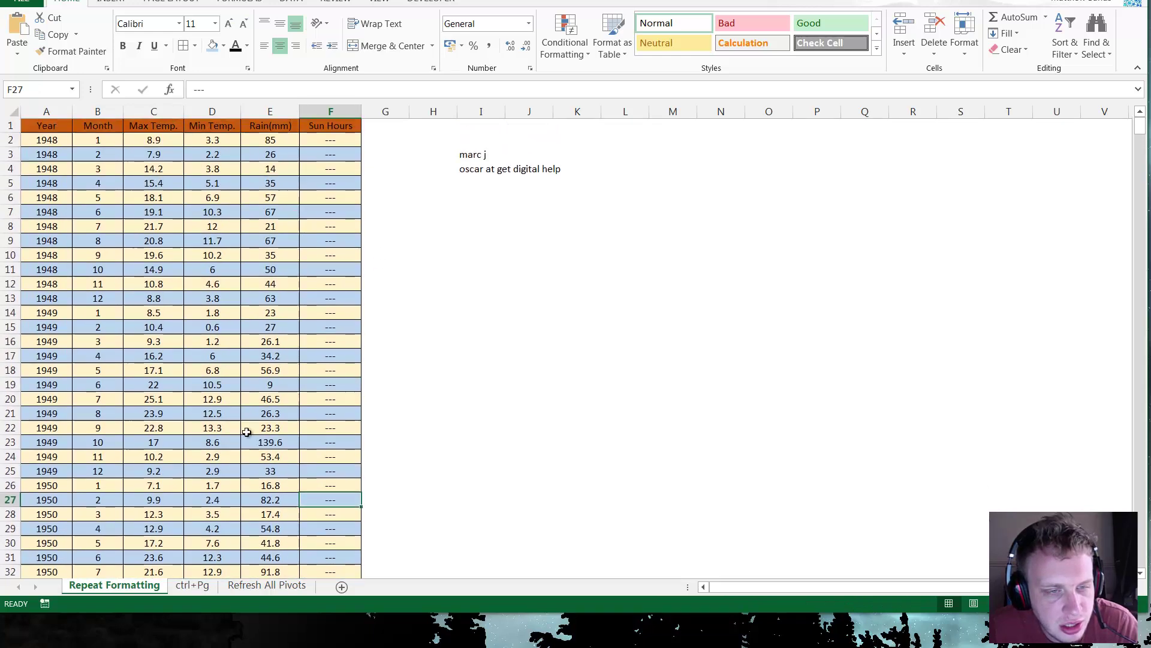
Shade the 1948 rows A2:F13 blue and the 1949 rows A14:F25 gold.
left_click(48, 152)
left_click_drag(48, 146, 337, 306)
left_click(212, 48)
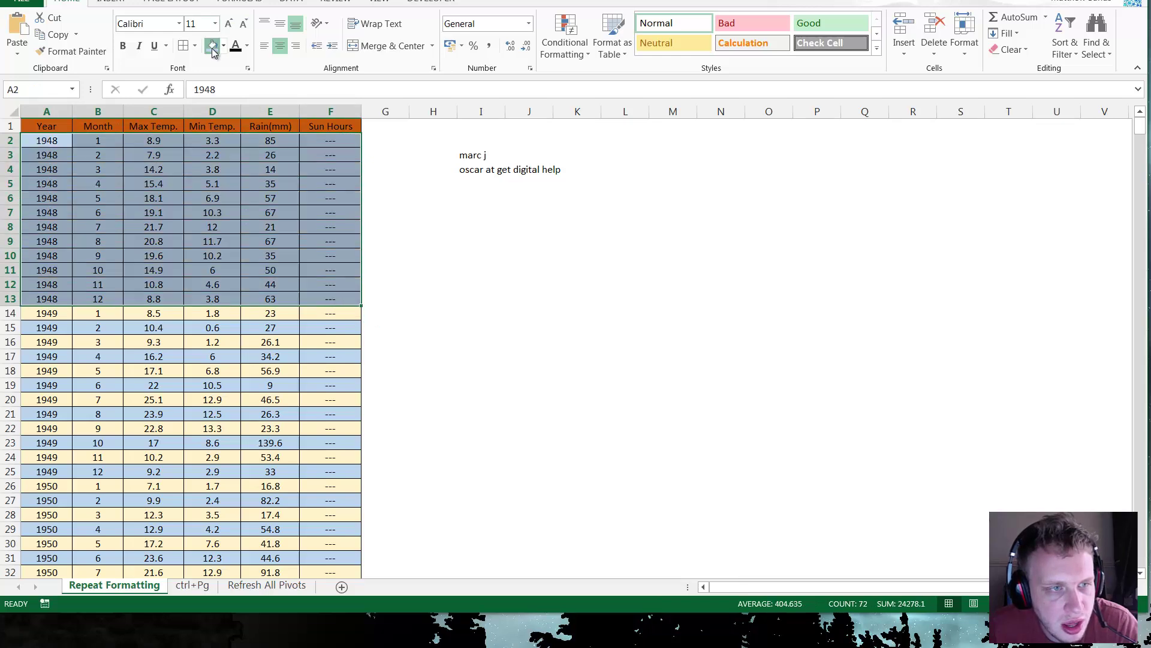
left_click_drag(50, 313, 334, 473)
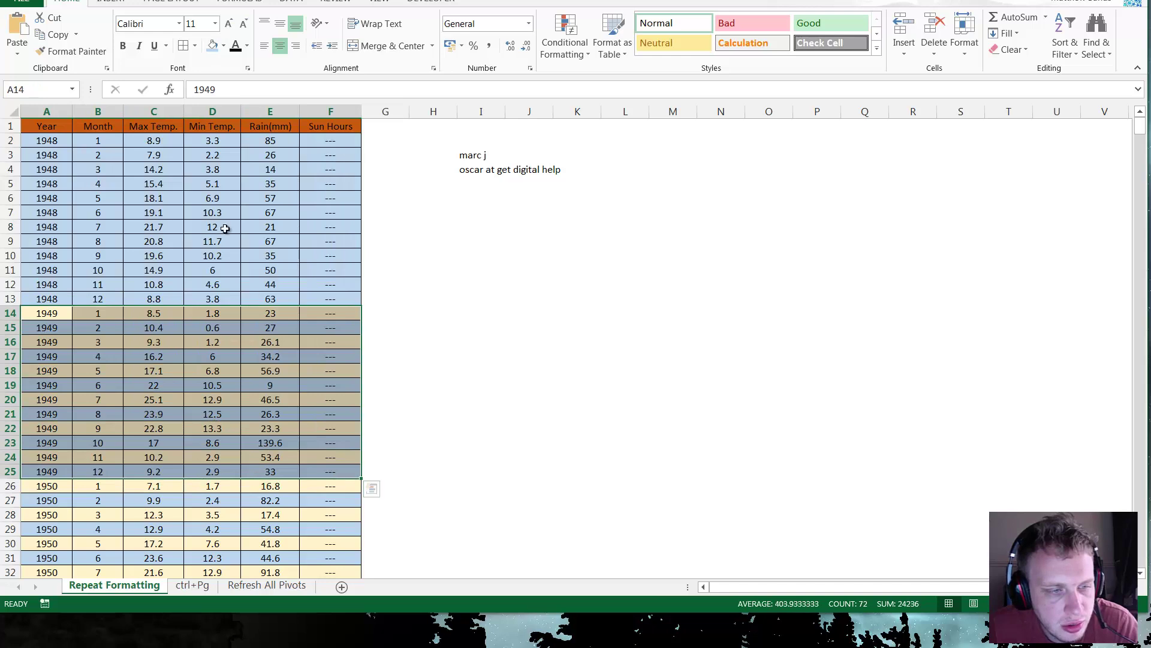
left_click(223, 46)
left_click(298, 89)
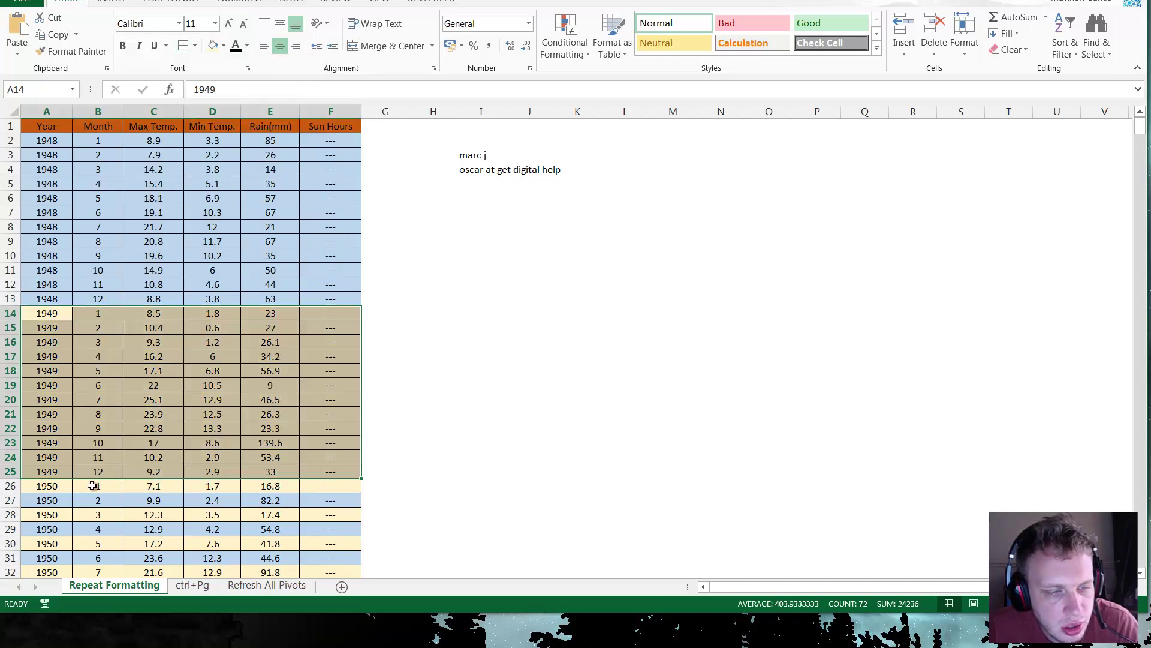
Extend the A2:F25 two-year banding down the table, keeping formatting only.
left_click_drag(51, 140, 330, 466)
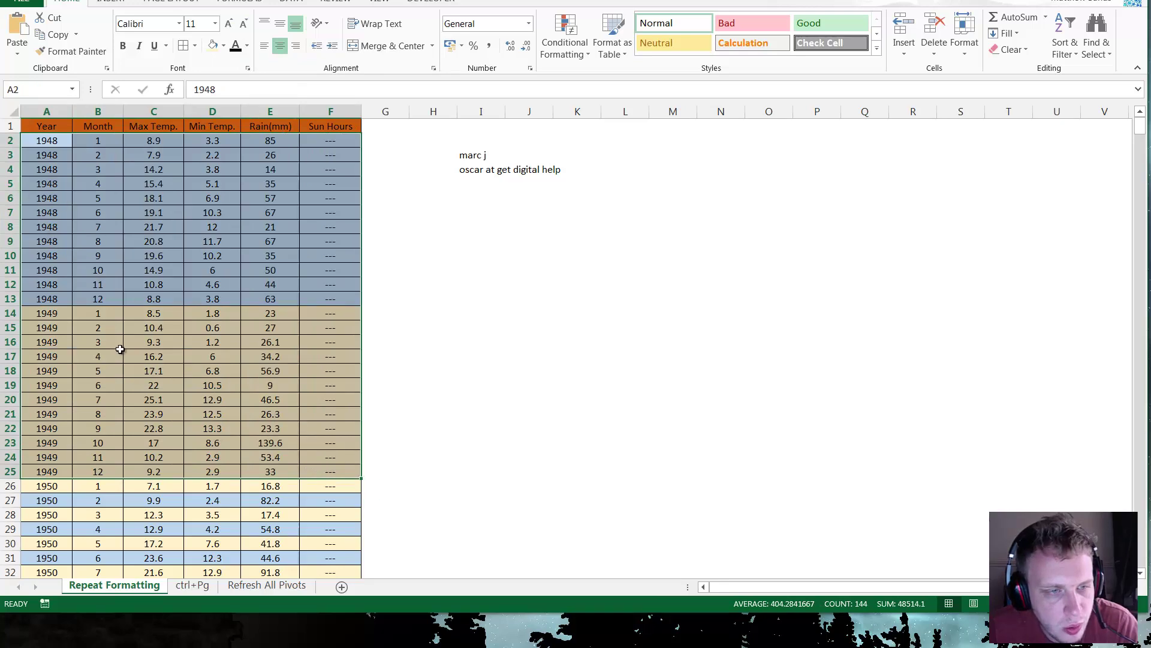
double_click(360, 480)
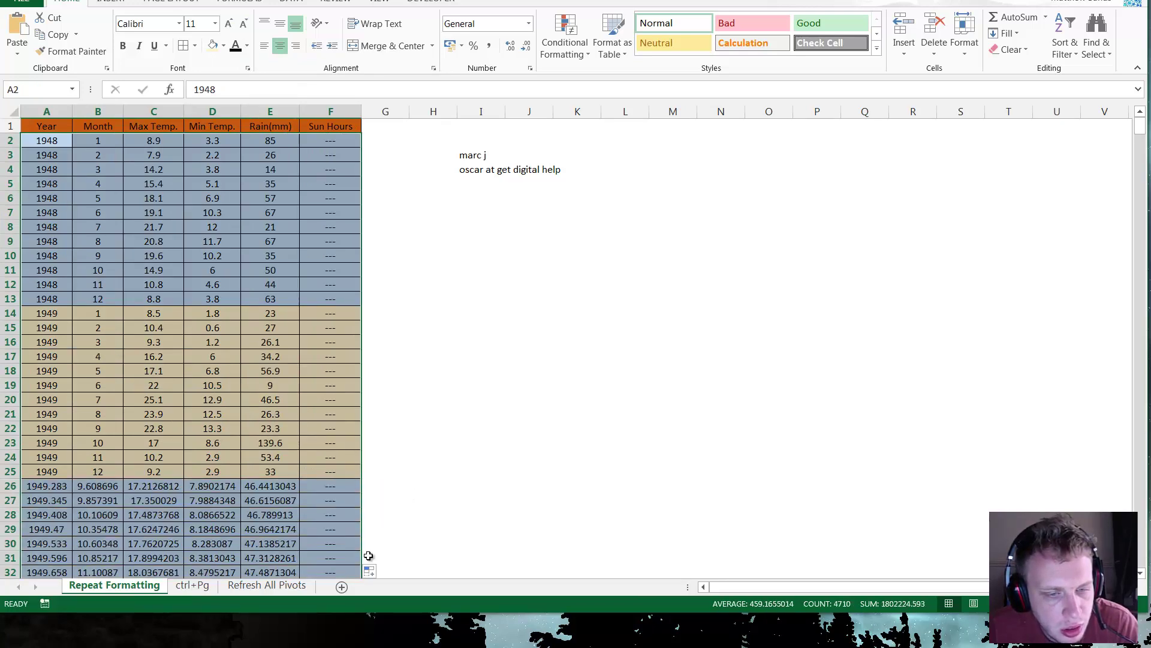
left_click(370, 570)
left_click(419, 604)
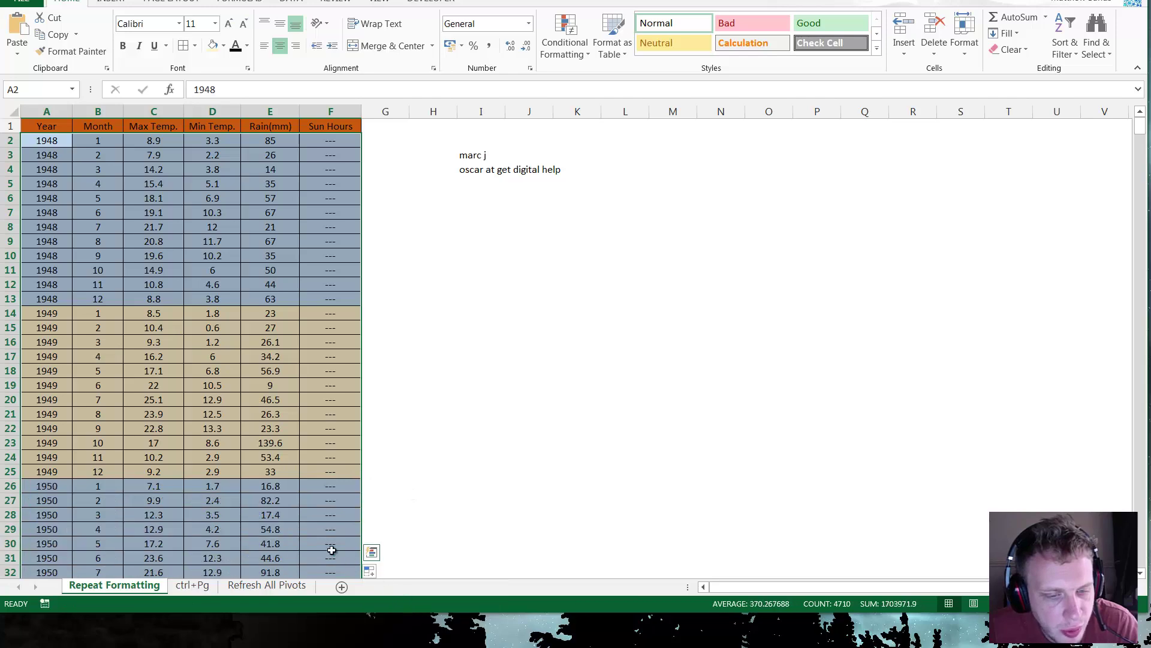
key("ctrl+z")
left_click(294, 413)
Scroll through the year-banded table and select the first data row A2:F2.
scroll(290, 396, "down", 5)
scroll(290, 396, "down", 17)
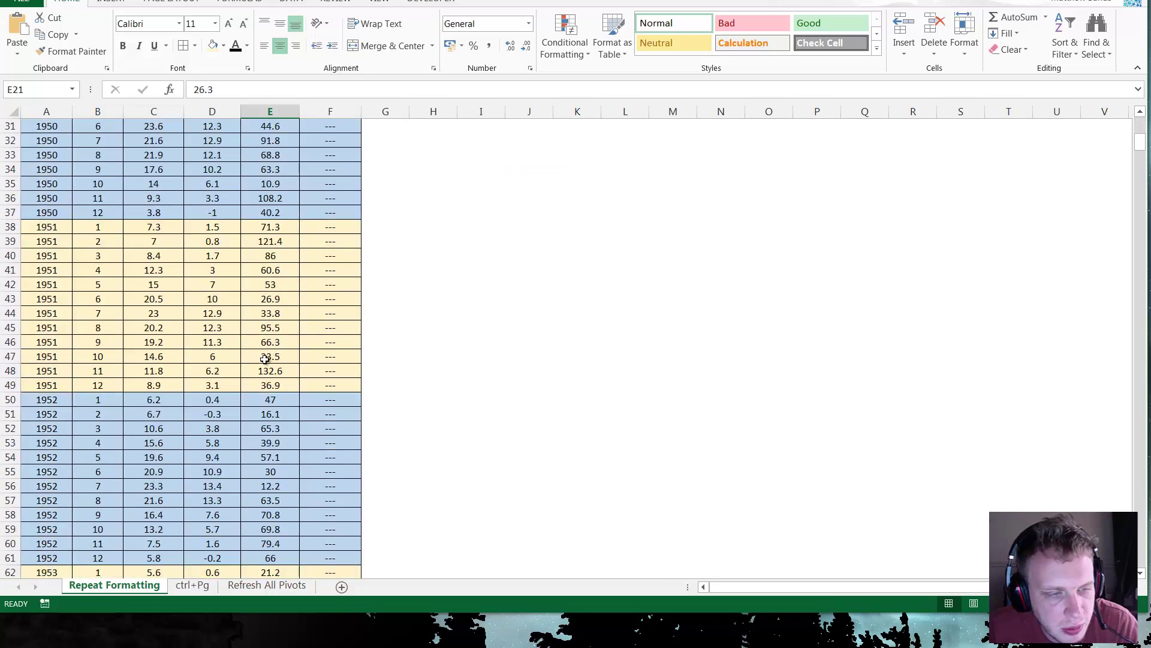
scroll(241, 339, "down", 17)
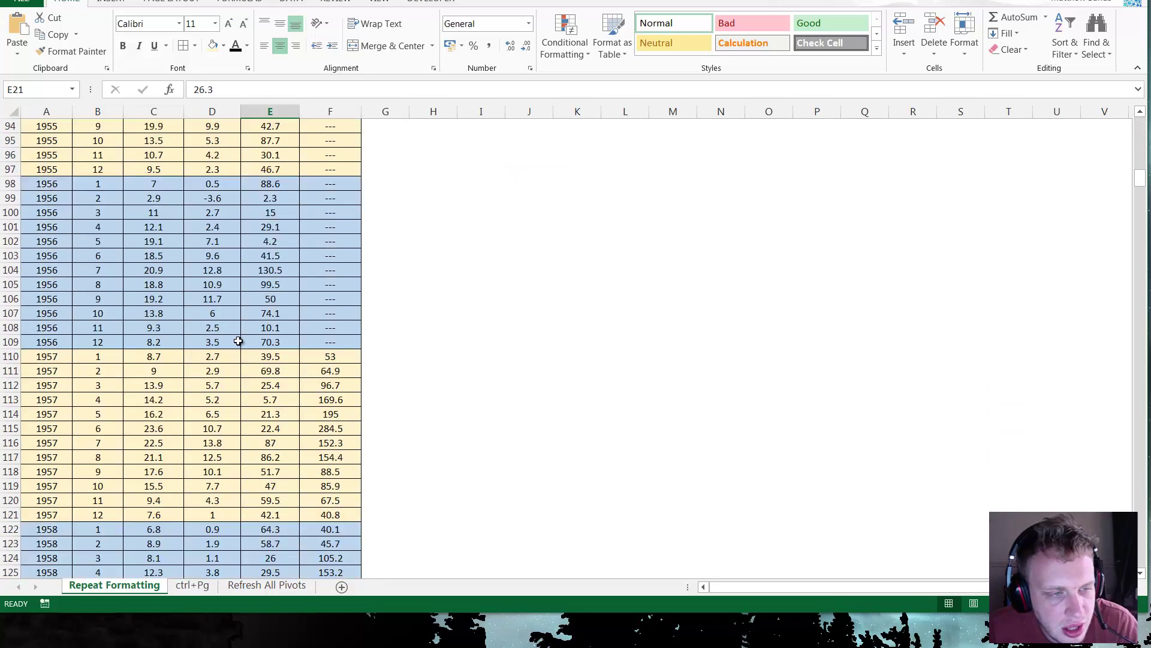
scroll(239, 335, "up", 20)
scroll(220, 359, "down", 11)
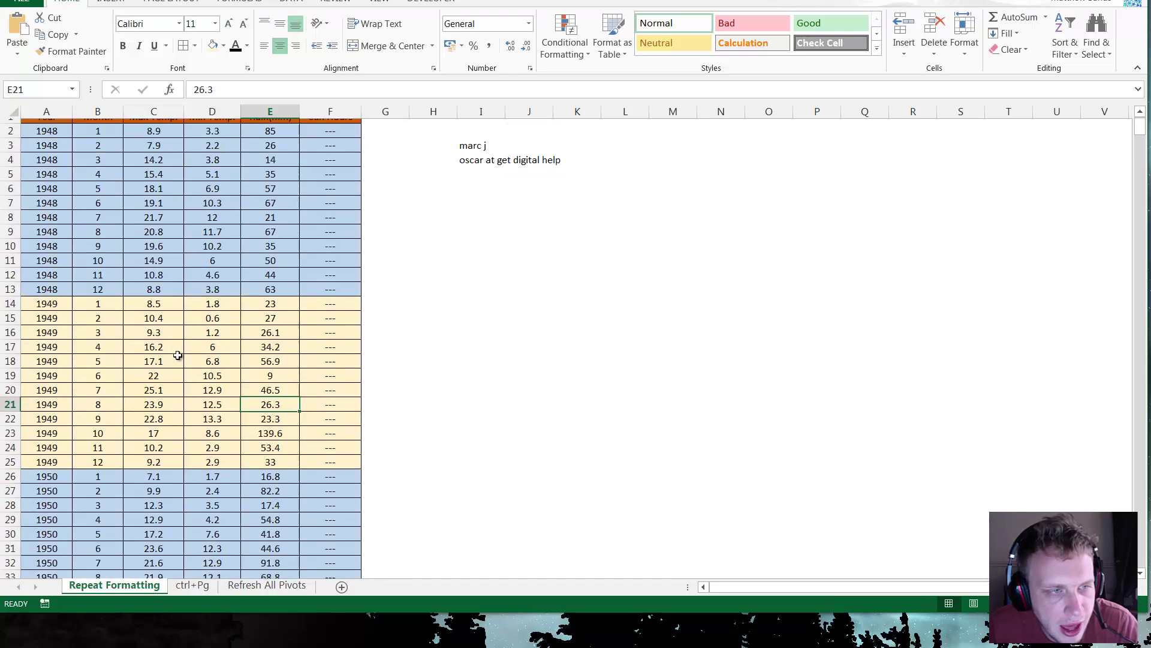
left_click_drag(42, 147, 337, 142)
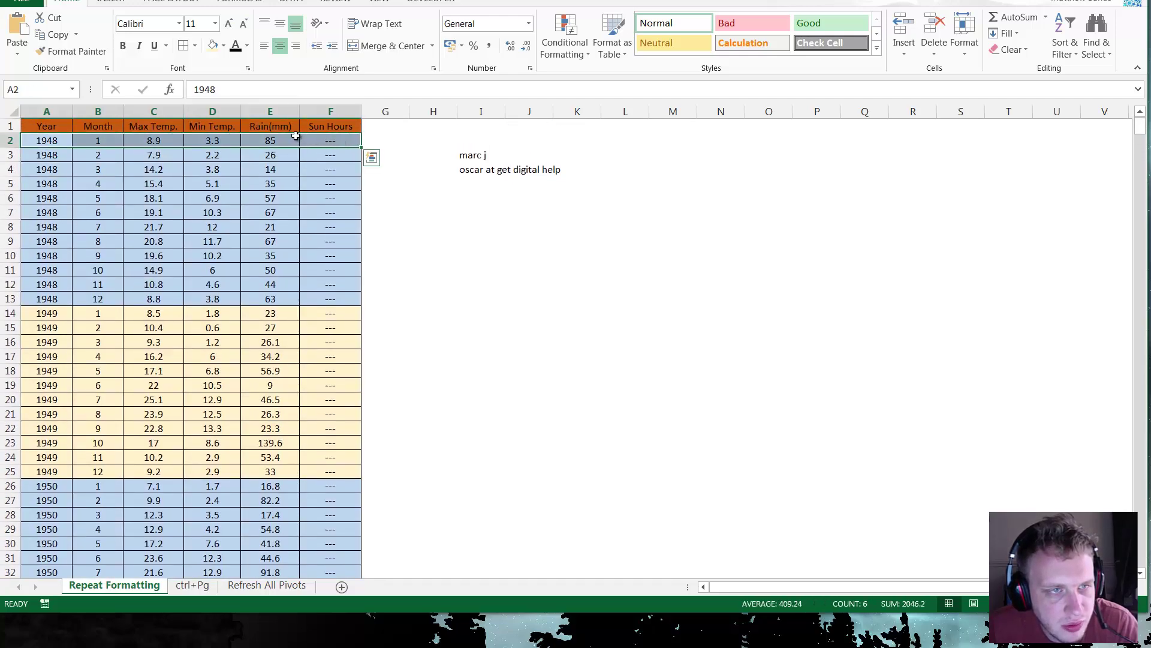
Fill A2:F2 dark red, repeat it every fifth row as formatting only, then undo it.
left_click(223, 46)
left_click(216, 159)
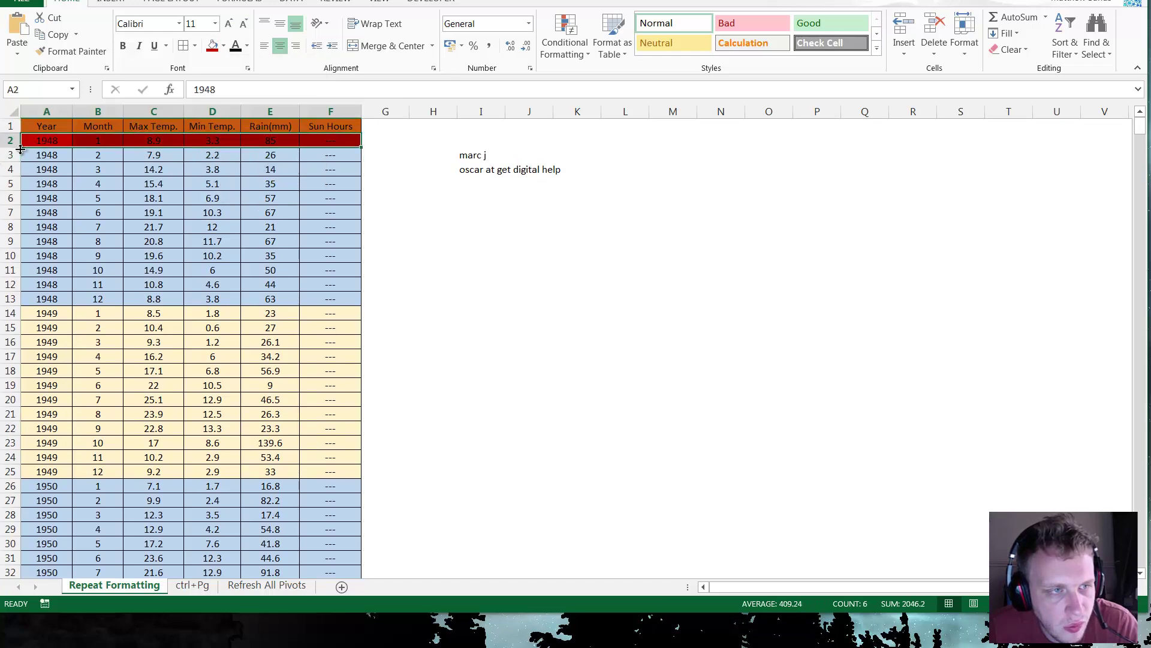
left_click_drag(45, 141, 378, 571)
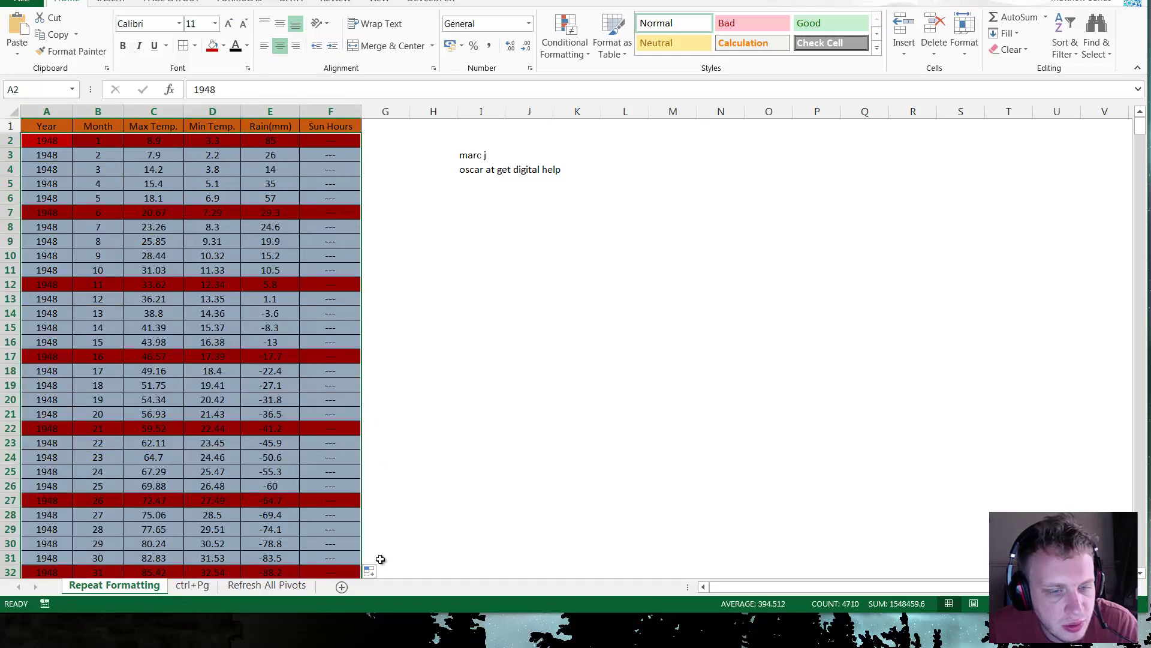
left_click(393, 572)
left_click(383, 572)
left_click(414, 619)
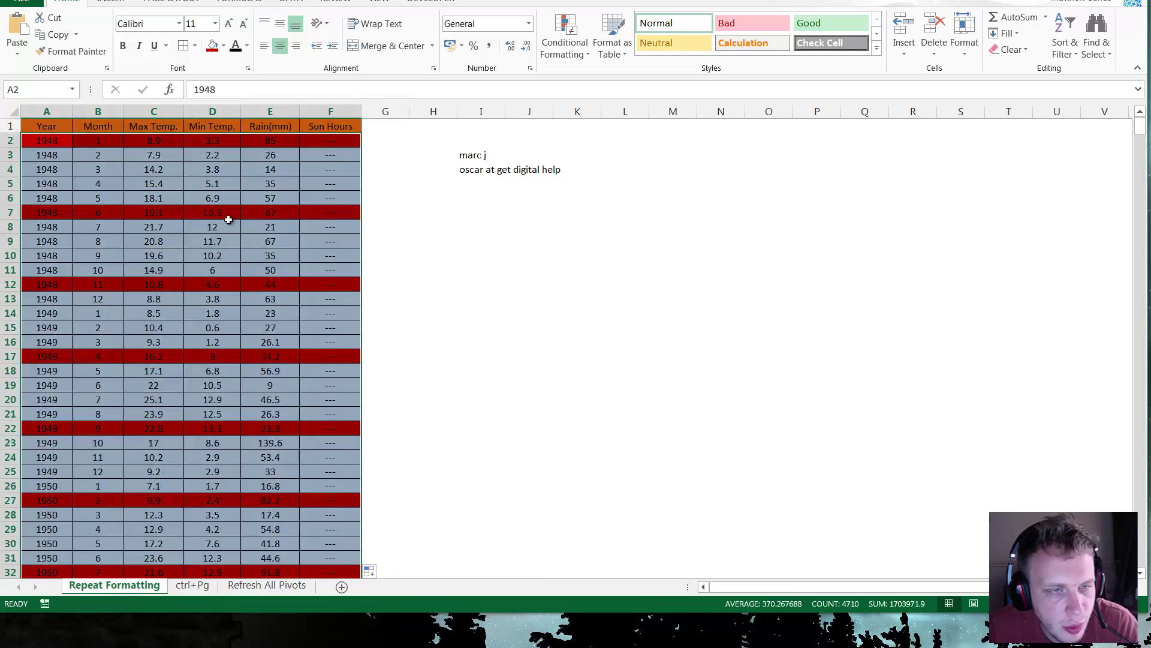
left_click(215, 184)
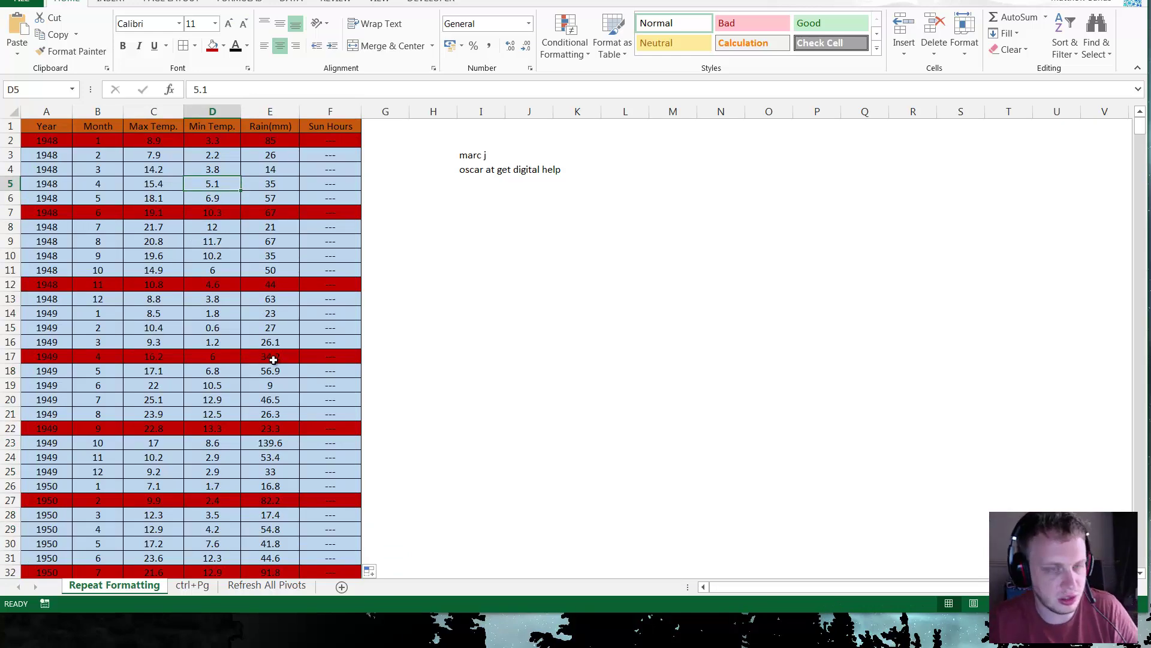
key("ctrl+z")
key("ctrl+z")
Select two rainfall cells and then cell C9 in the restored weather table.
mouse_move(269, 183)
left_mouse_down()
mouse_move(241, 177)
mouse_move(270, 178)
left_mouse_up()
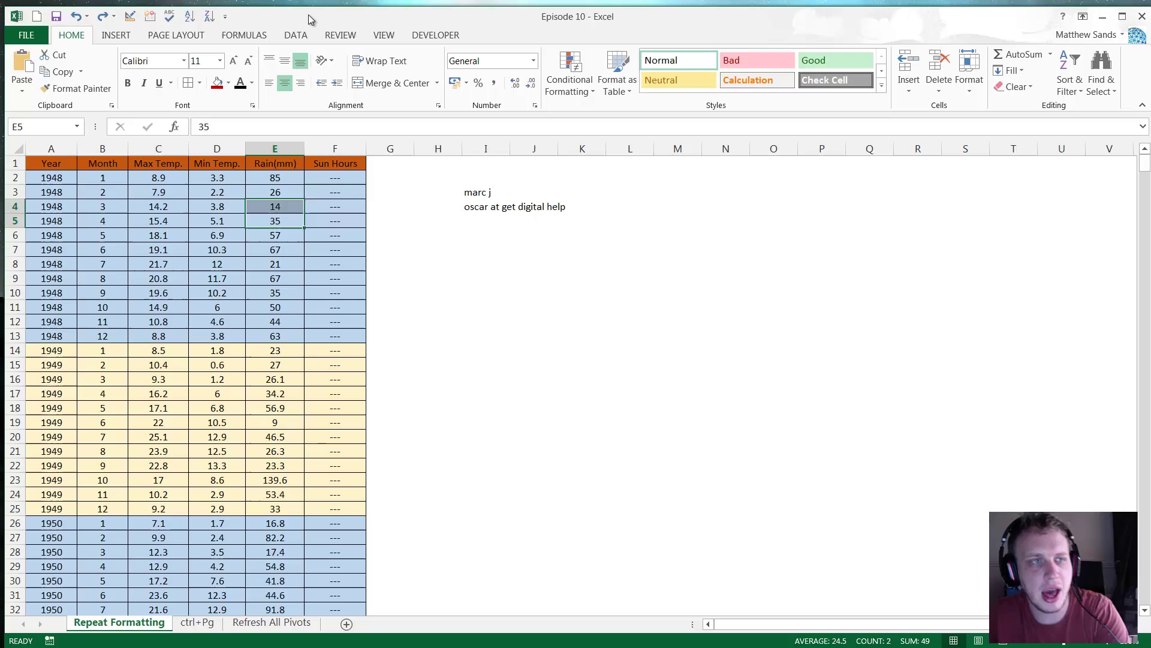
left_click(160, 273)
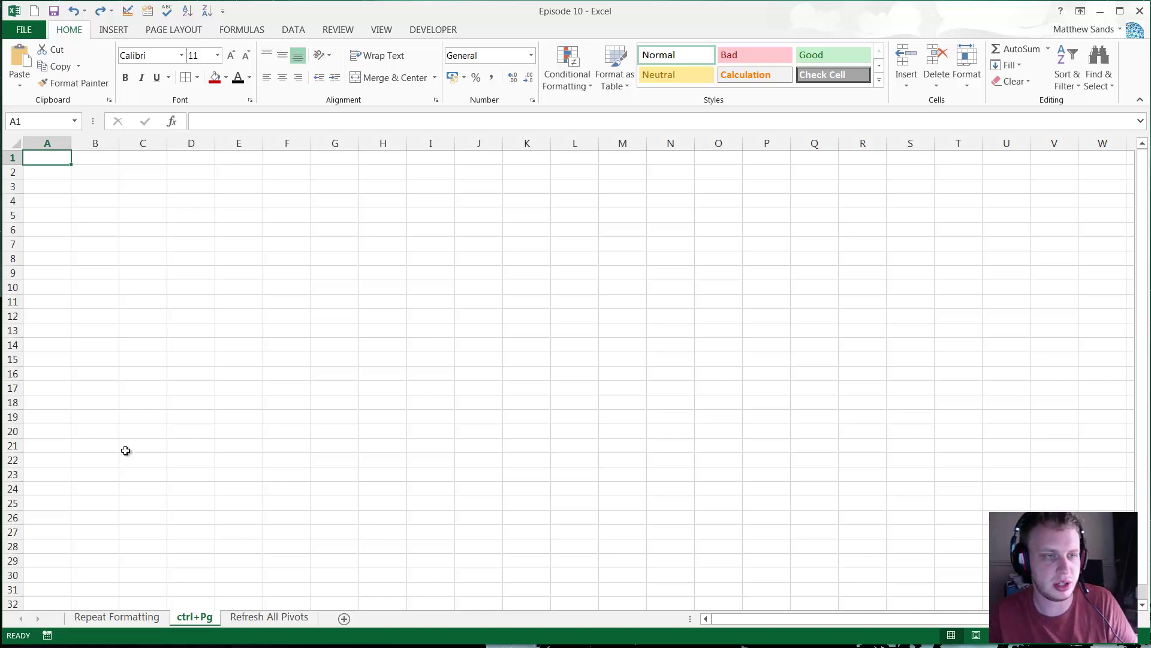
key("super+Tab")
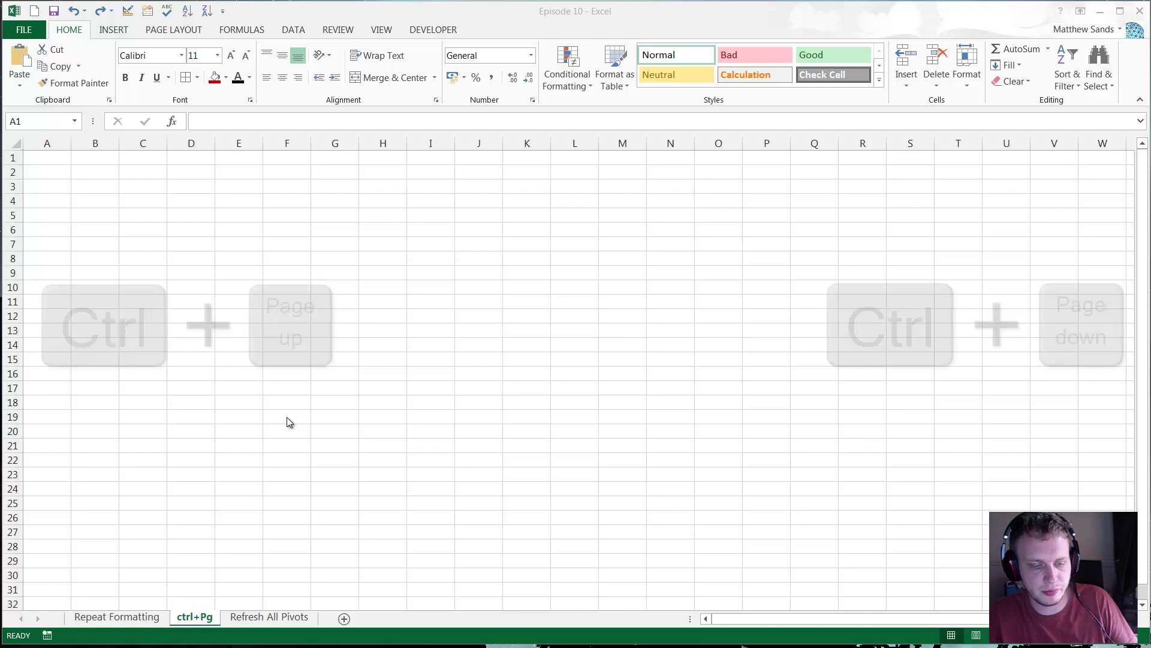
Cycle through the three sheets with Ctrl+Page Up/Down, ending on Refresh All Pivots.
key("alt+Tab")
left_click(287, 302)
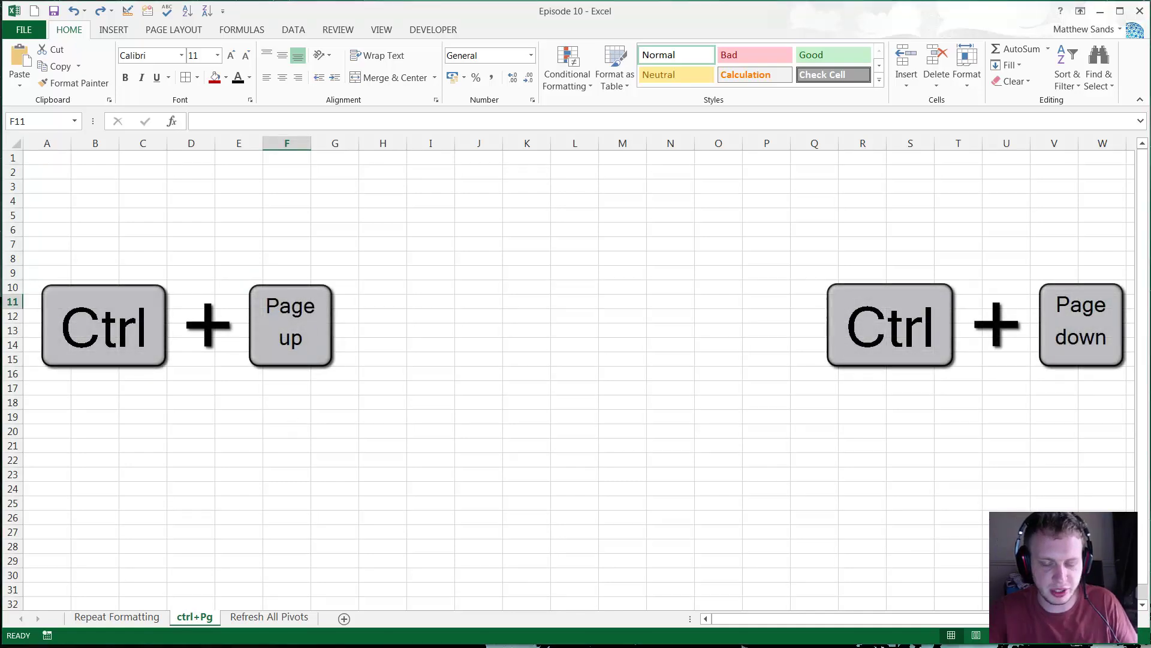
key("ctrl+Page_Up")
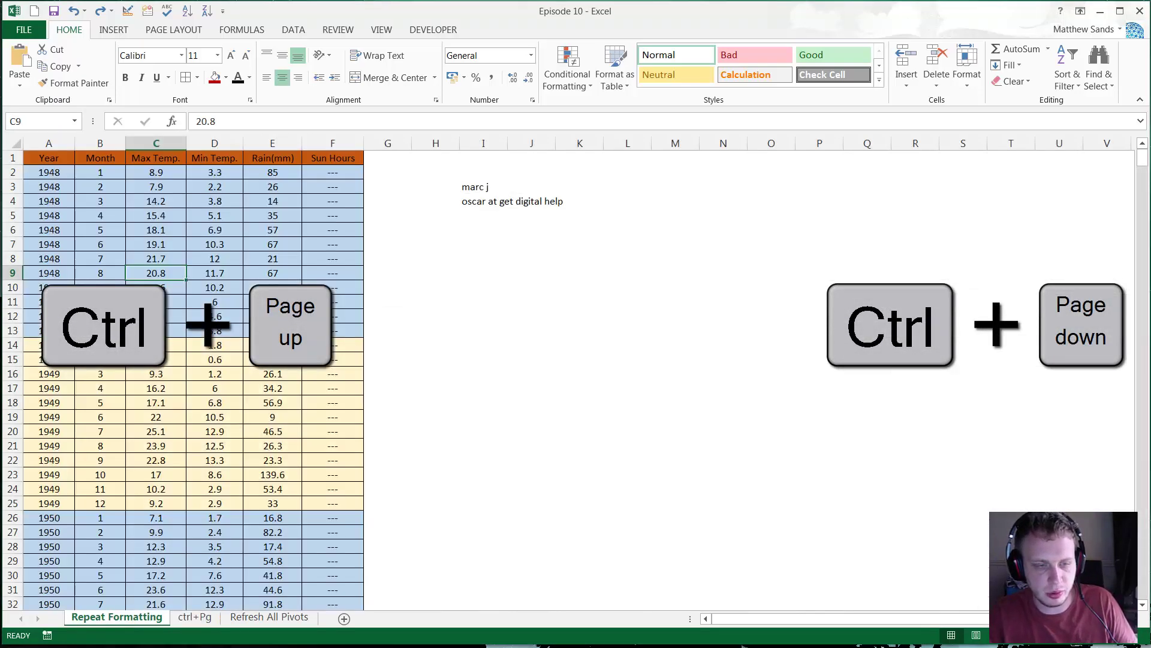
key("ctrl+Page_Down")
key("ctrl+Page_Down")
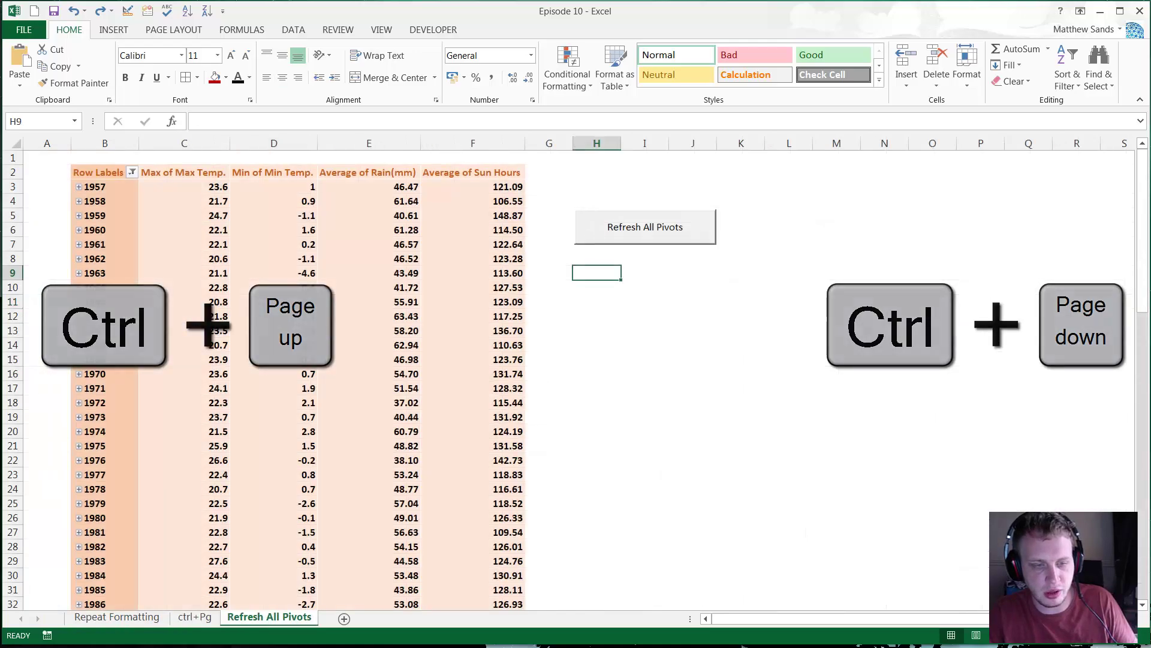
key("ctrl+Page_Up")
key("ctrl+Page_Up")
key("ctrl+Page_Down")
key("ctrl+Page_Down")
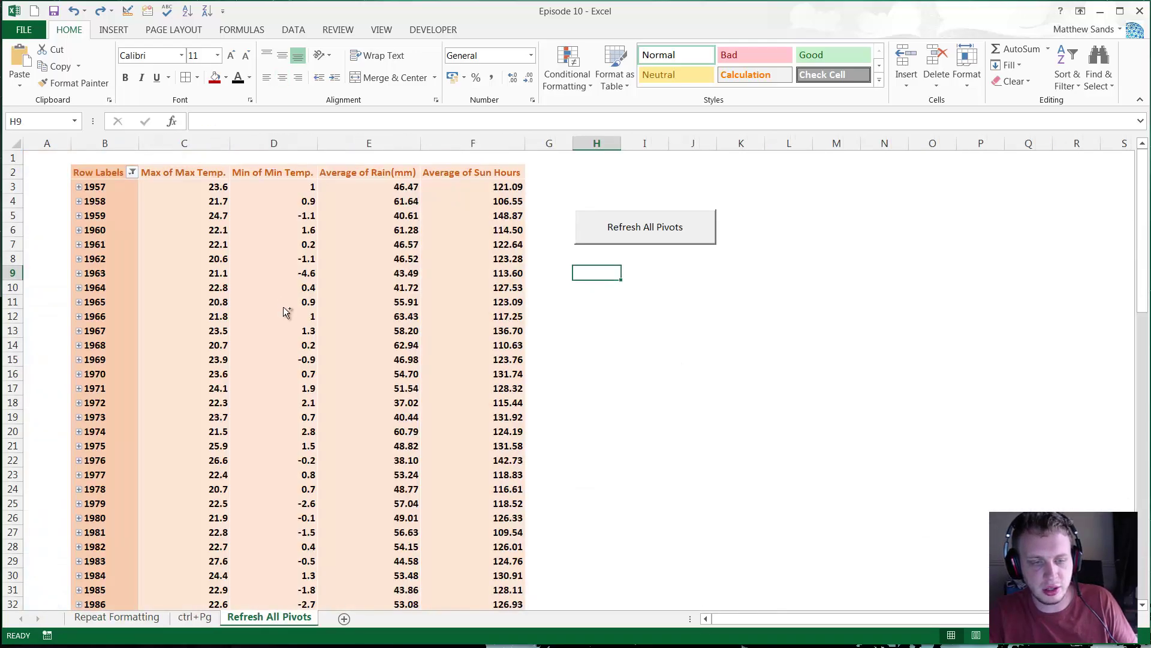
key("ctrl+Page_Up")
key("ctrl+Page_Up")
key("ctrl+Page_Down")
key("ctrl+Page_Down")
key("ctrl+Page_Up")
key("ctrl+Page_Up")
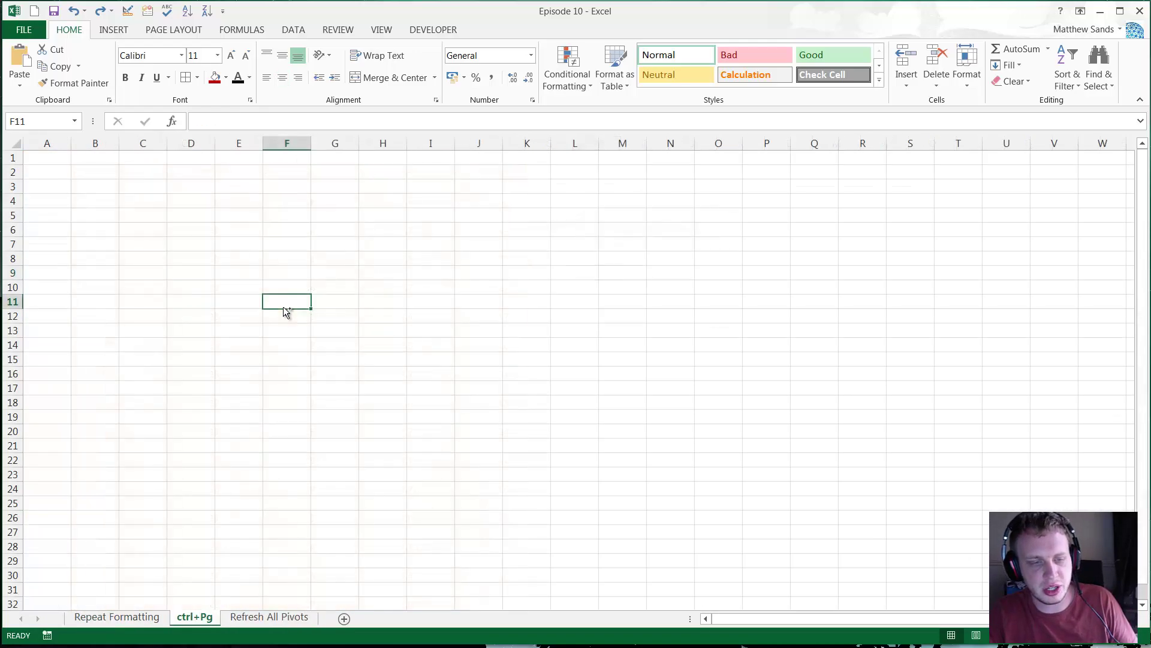
key("ctrl+Page_Down")
key("ctrl+Page_Down")
key("ctrl+Page_Up")
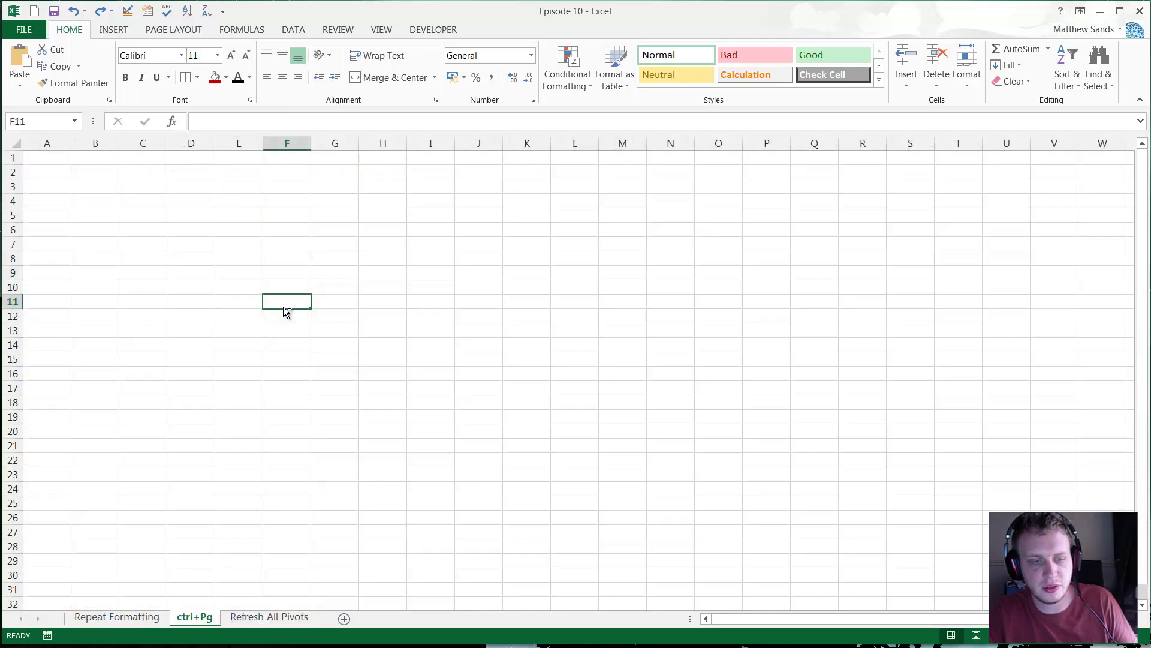
key("ctrl+Page_Up")
key("ctrl+Page_Down")
key("ctrl+Page_Down")
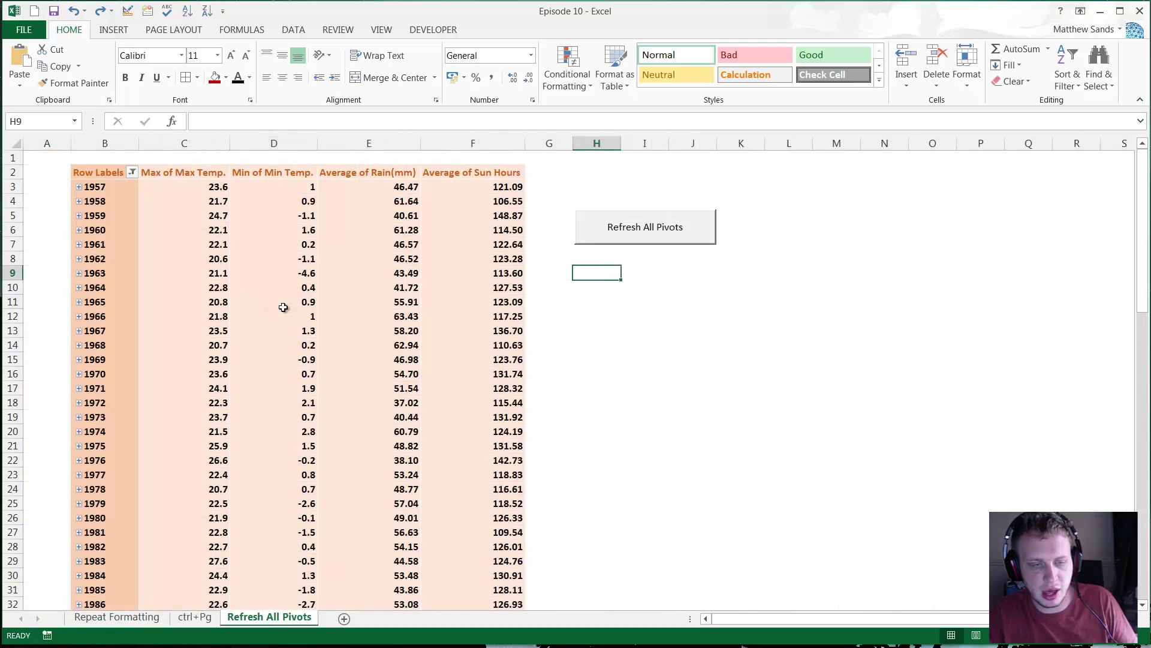
key("ctrl+Page_Up")
key("ctrl+Page_Up")
key("ctrl+Page_Down")
key("ctrl+Page_Down")
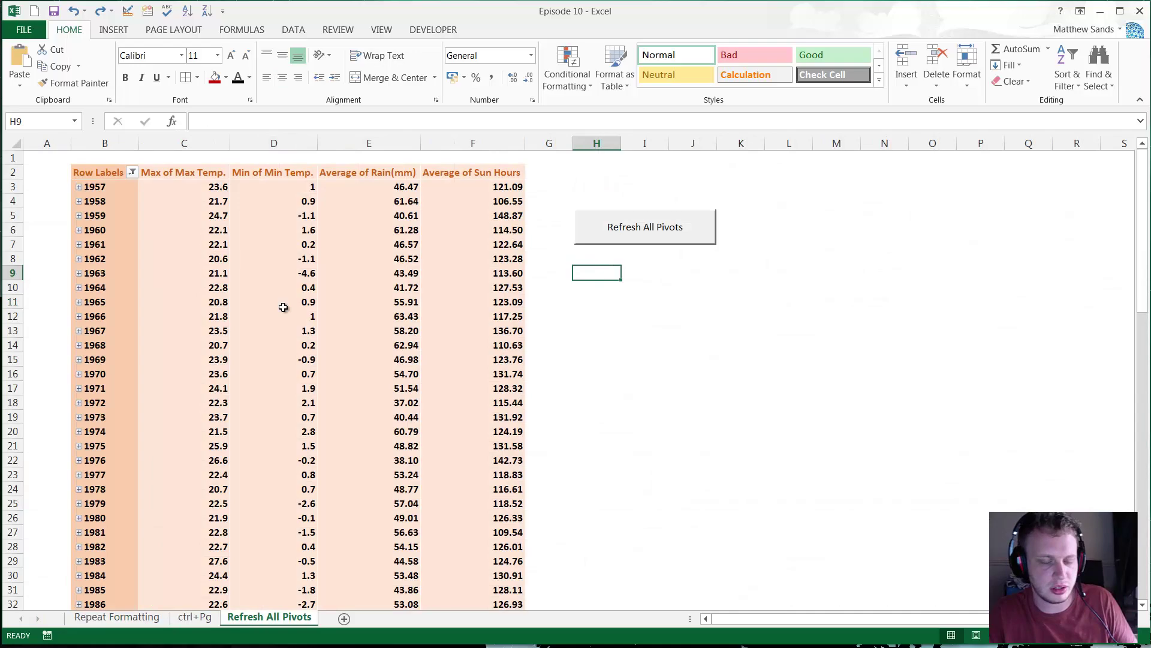
Run the Refresh All Pivots button to update the yearly weather pivot table.
left_click(600, 316)
left_click(609, 272)
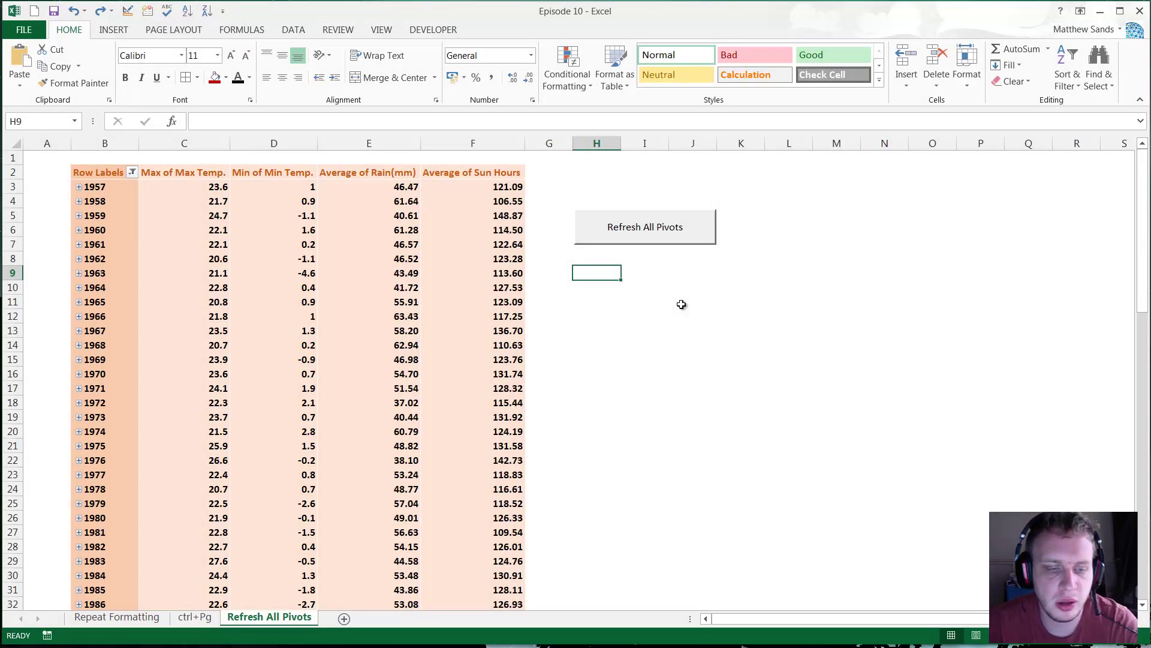
left_click(619, 215)
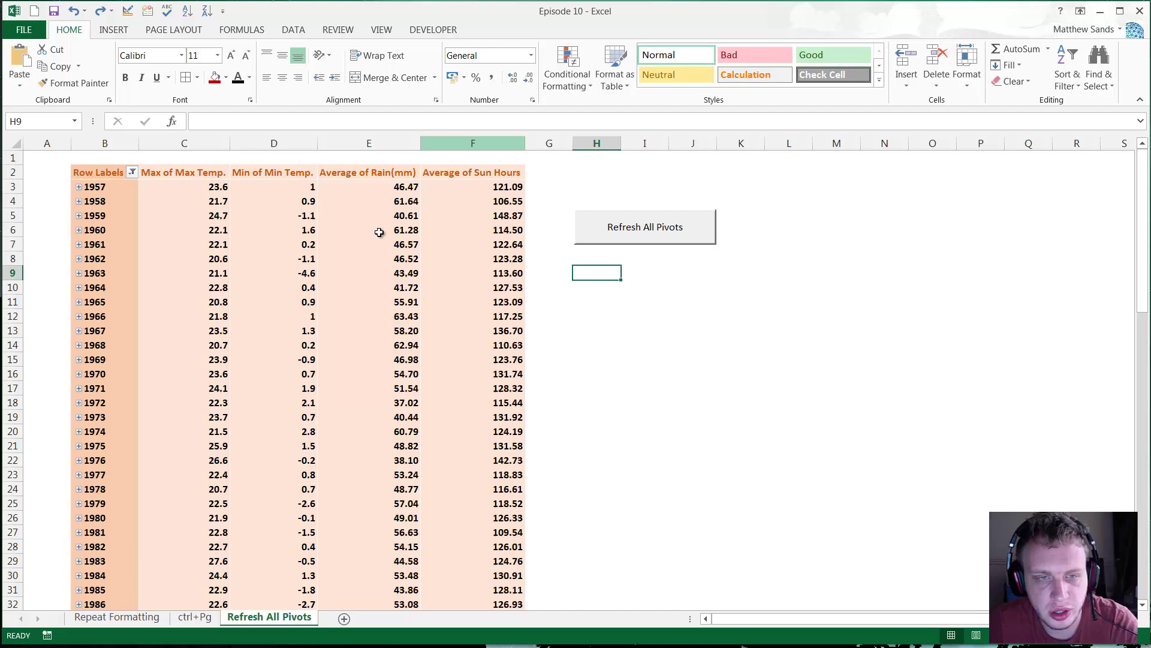
left_click(615, 259)
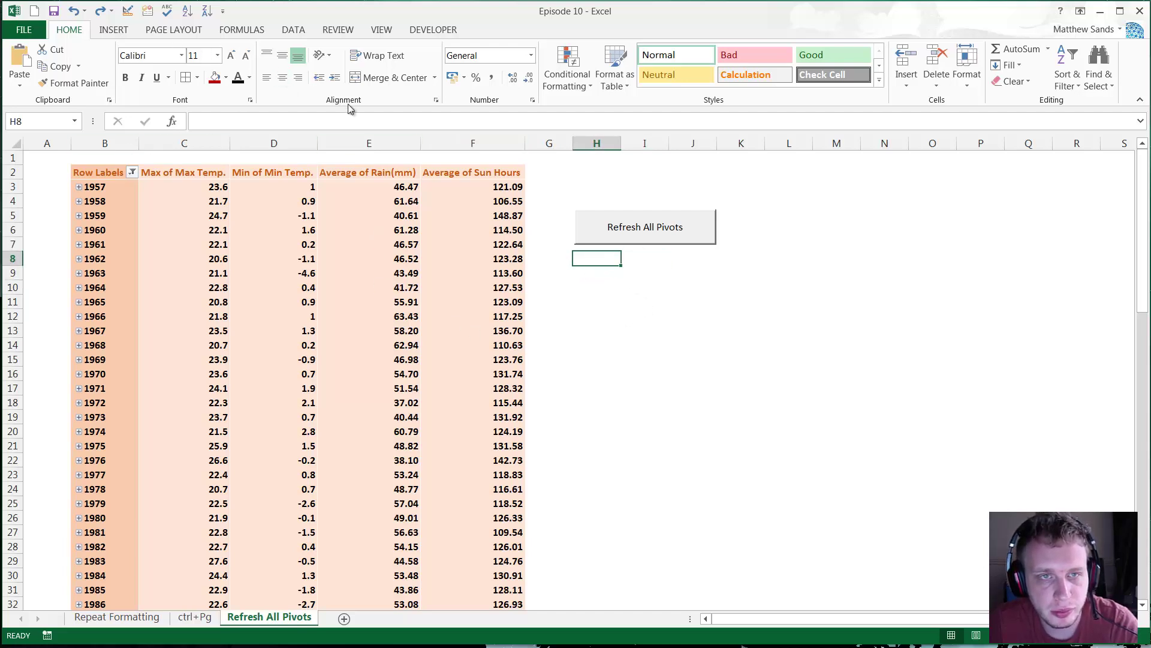
Turn on Design Mode and open the Refresh All Pivots button's click code.
left_click(435, 29)
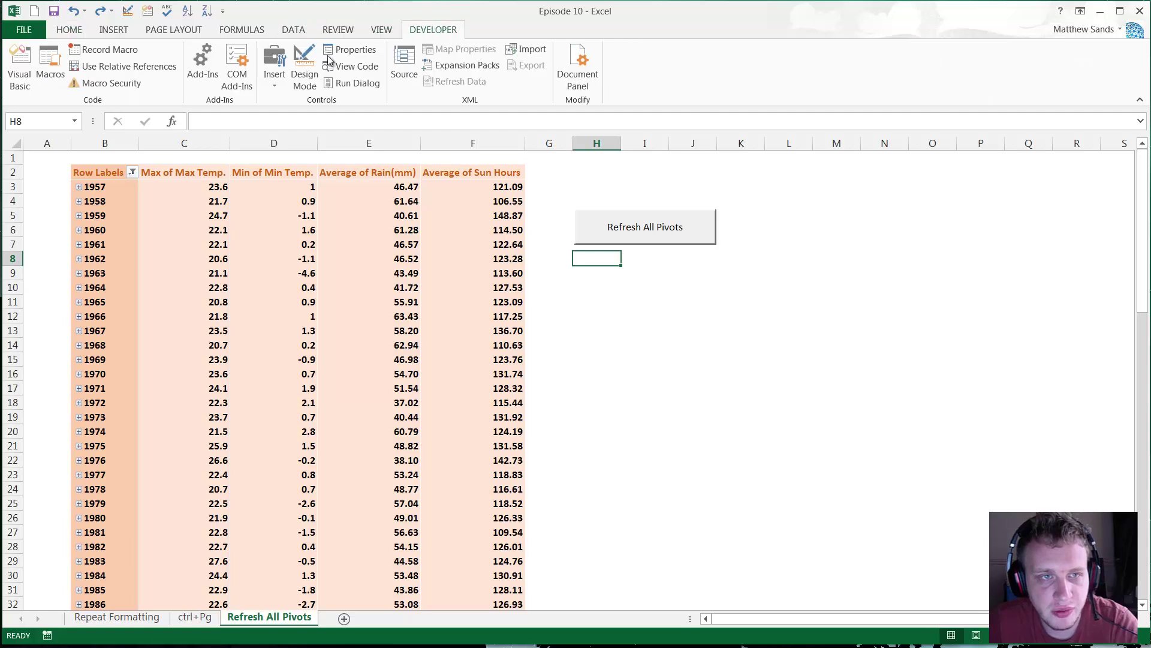
left_click(302, 75)
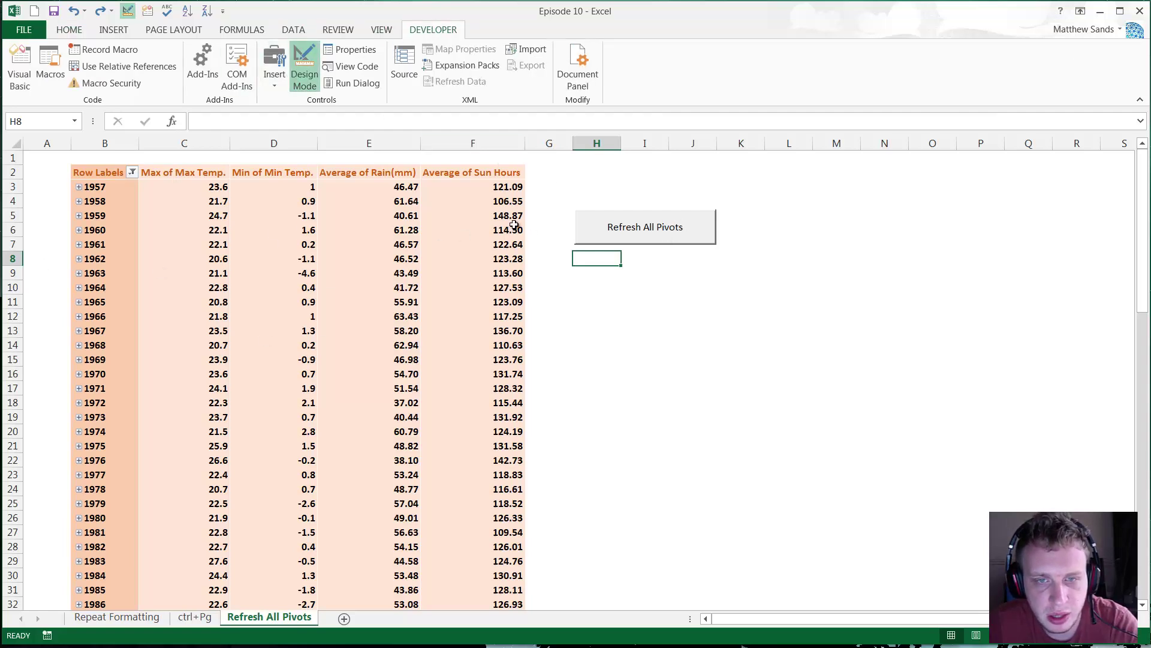
double_click(668, 228)
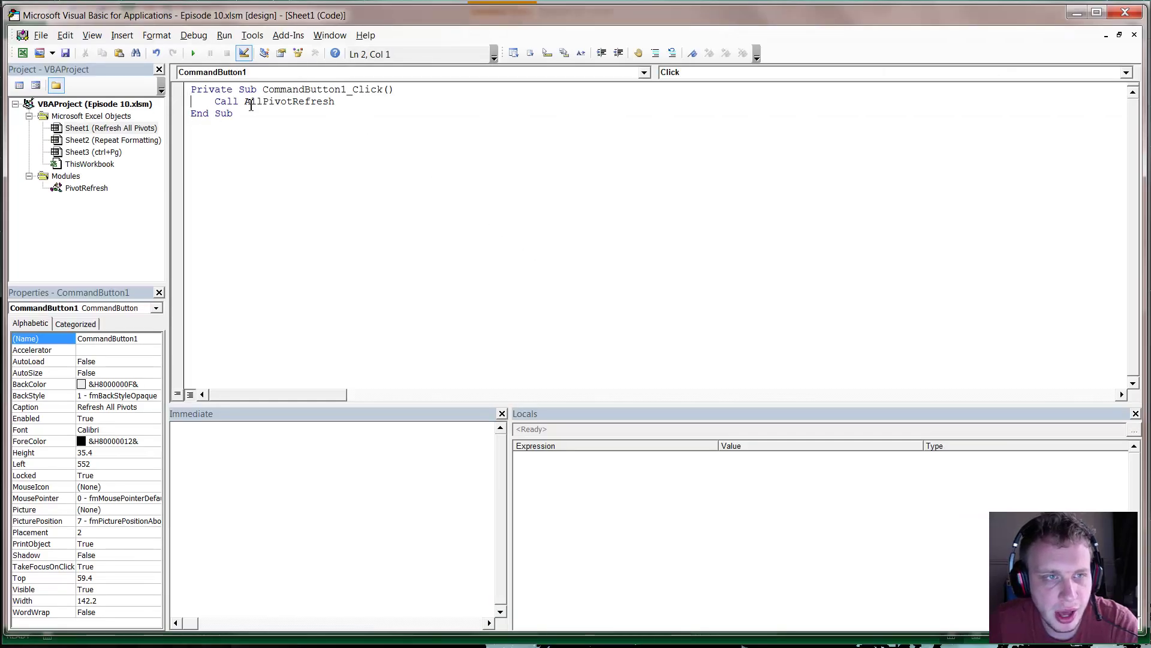
Jump to AllPivotRefresh with Shift+F2 and change its Sub declaration to Function.
left_click(272, 113)
left_click_drag(272, 114, 191, 89)
left_click(242, 102)
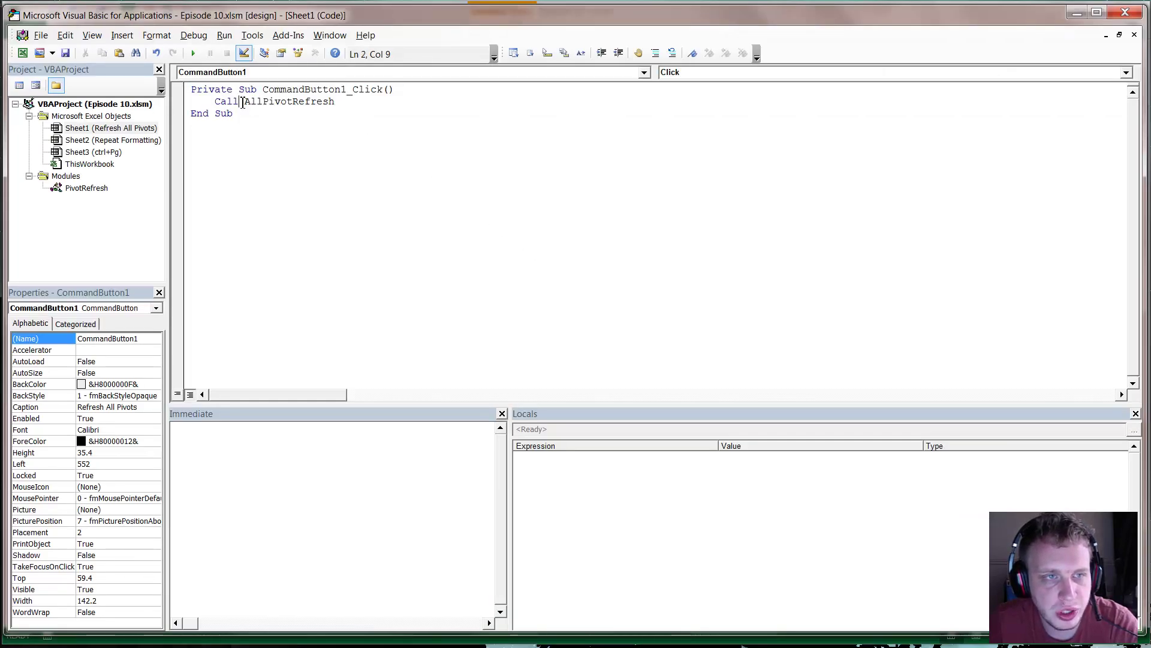
double_click(291, 100)
key("shift+F2")
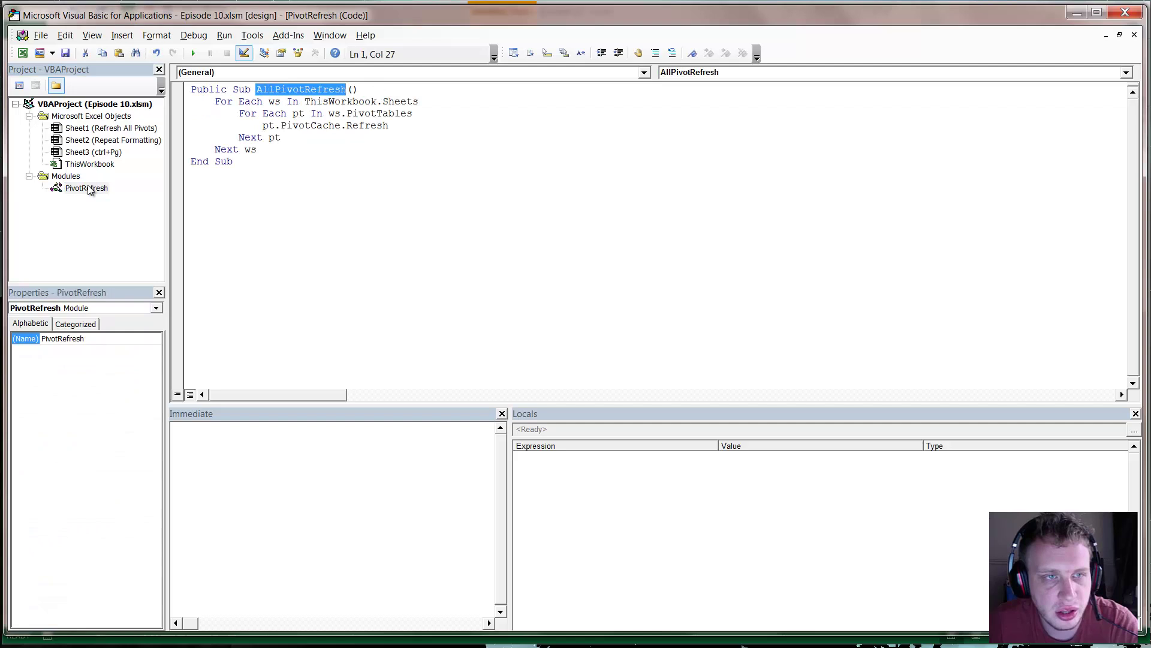
left_click(295, 124)
double_click(244, 90)
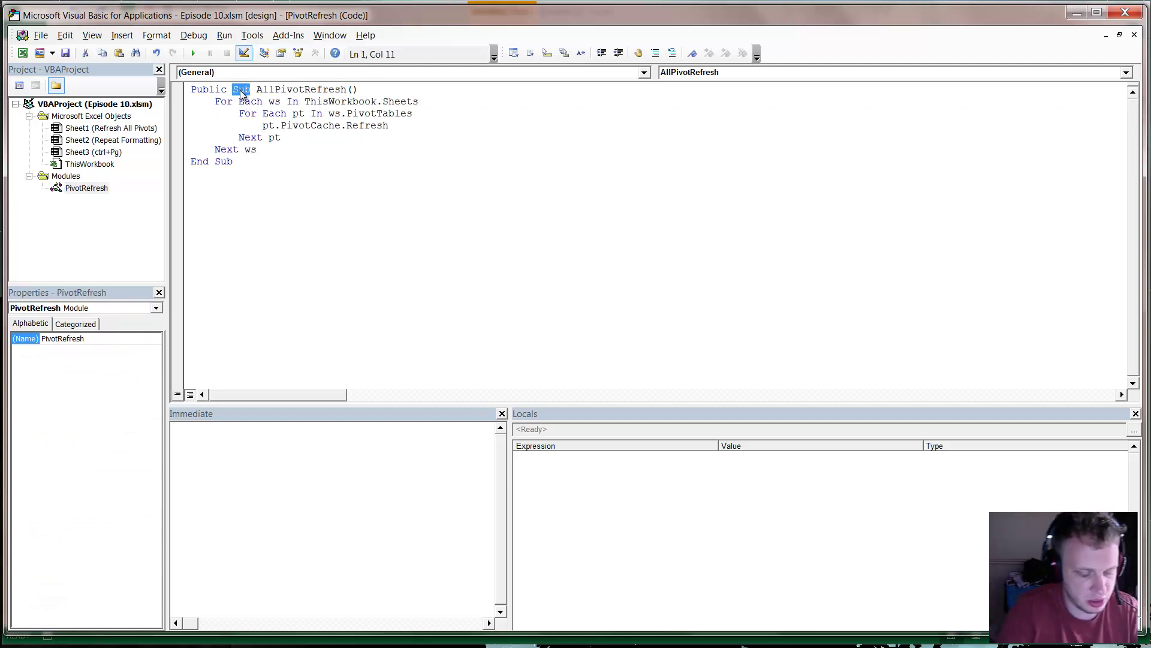
type("function")
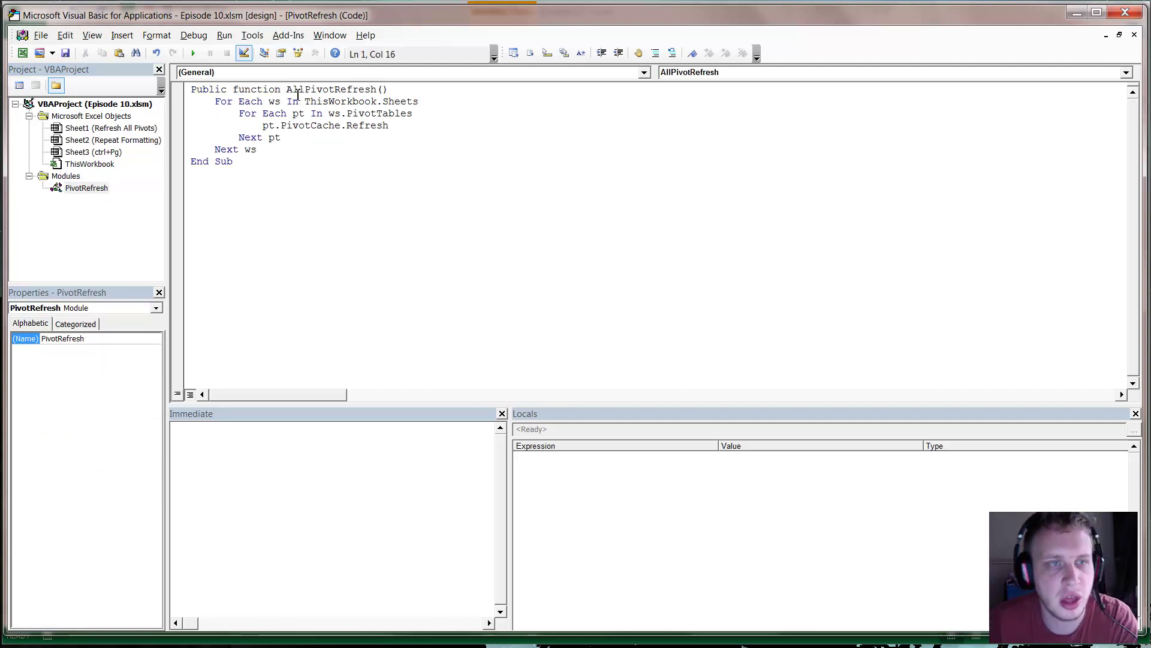
left_click(327, 137)
Point out the pt variable, inner loop, Function keyword and AllPivotRefresh name.
left_click(301, 113)
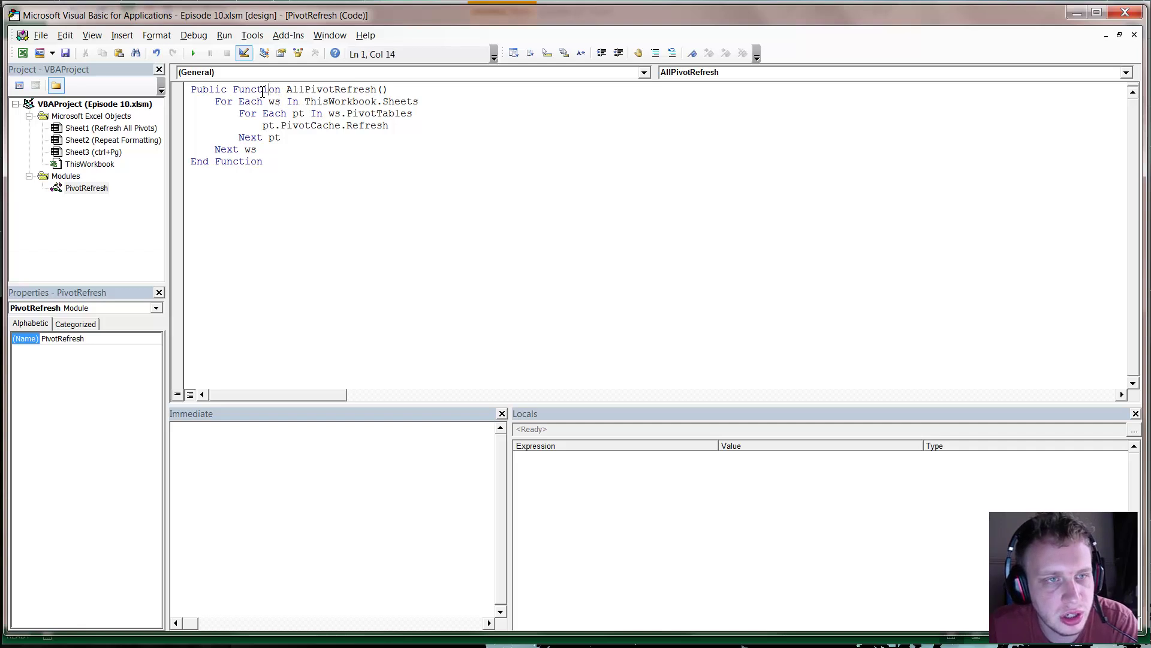
left_click(278, 113)
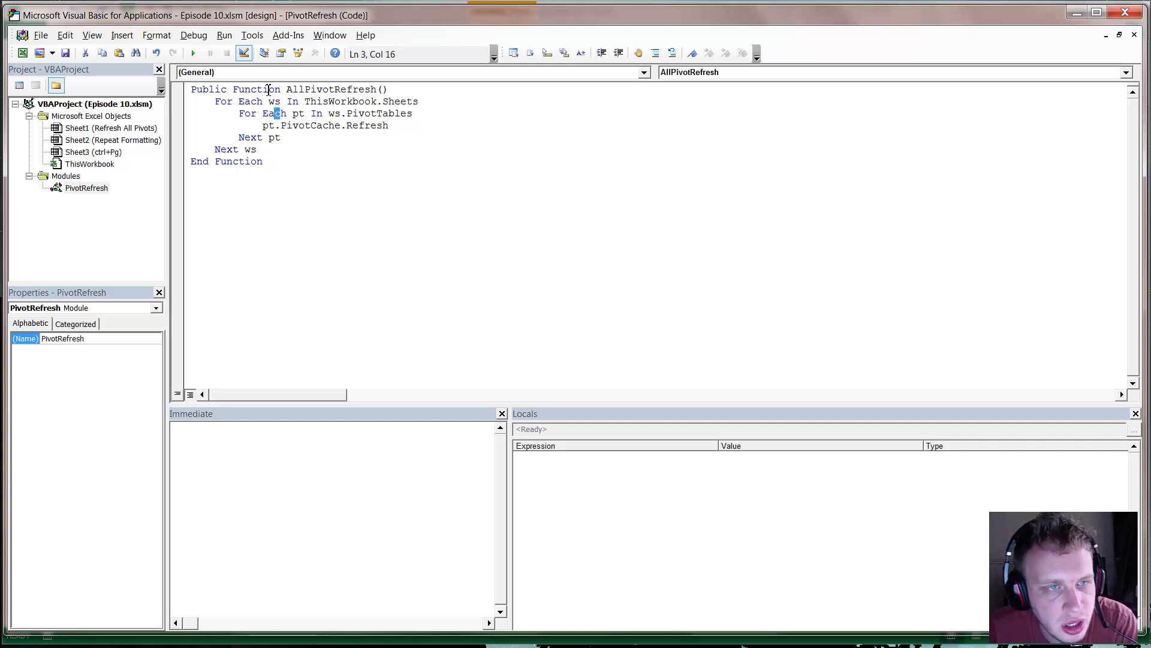
double_click(268, 90)
left_click(247, 89)
double_click(247, 89)
double_click(330, 89)
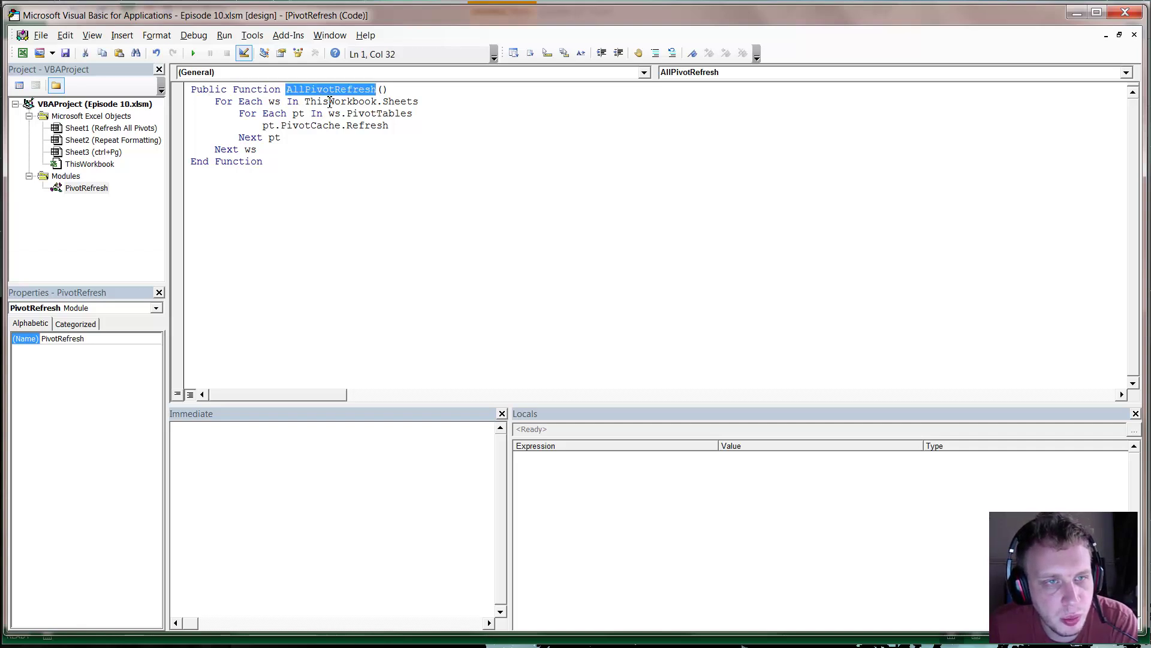
left_click(330, 102)
Highlight the worksheet loops, the pt.PivotCache.Refresh line and the whole function body.
left_click_drag(215, 102, 301, 137)
left_click(300, 103)
left_click(301, 137)
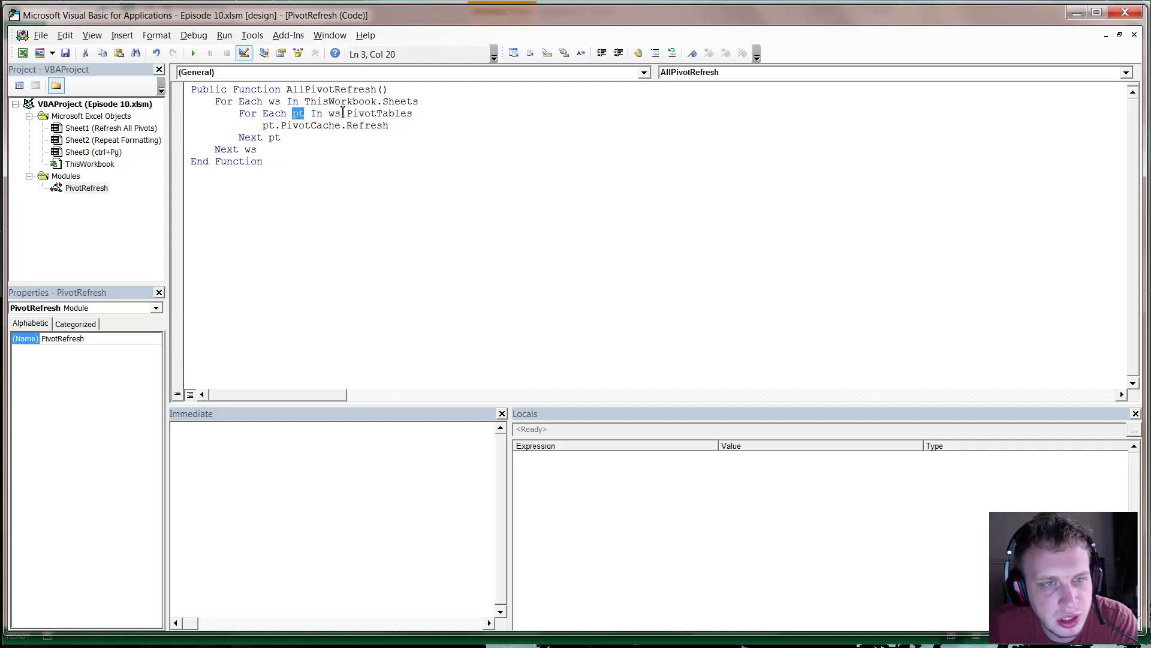
left_click_drag(263, 126, 394, 128)
left_click(396, 132)
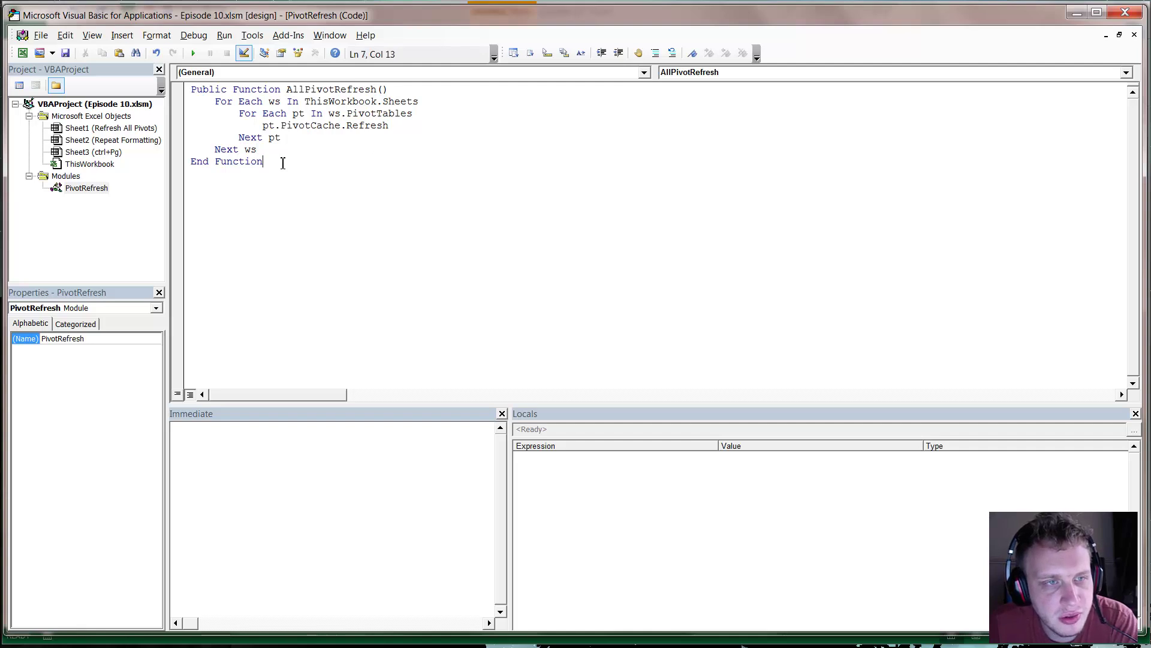
left_click_drag(275, 162, 194, 89)
left_click(353, 162)
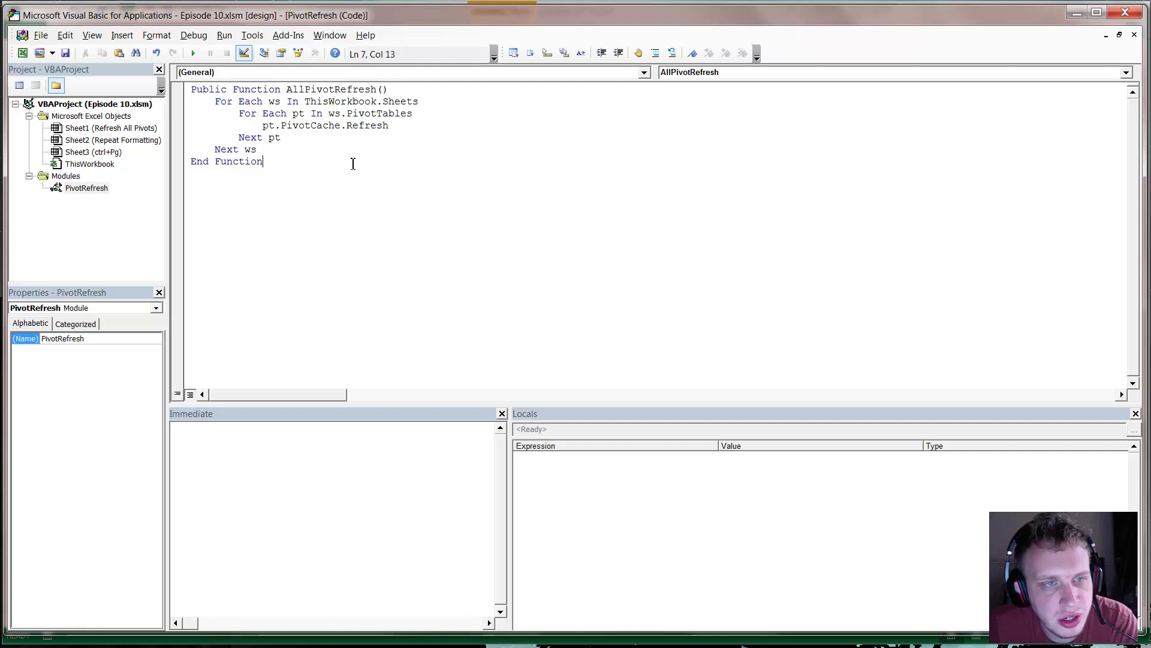
left_click(342, 137)
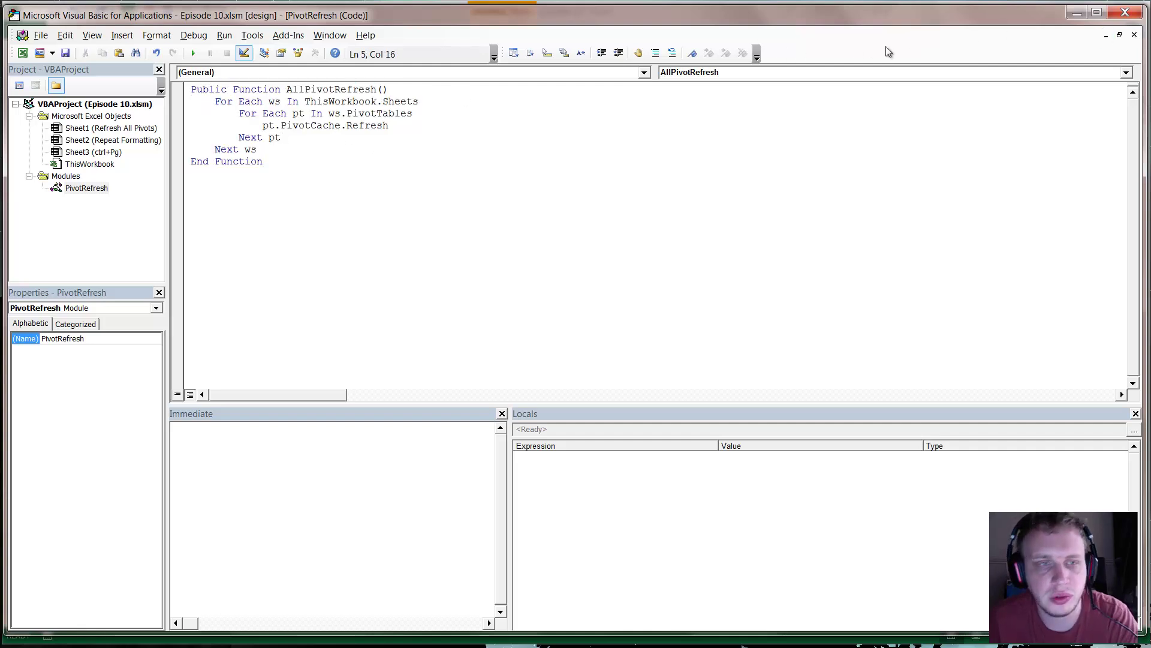
key("Return")
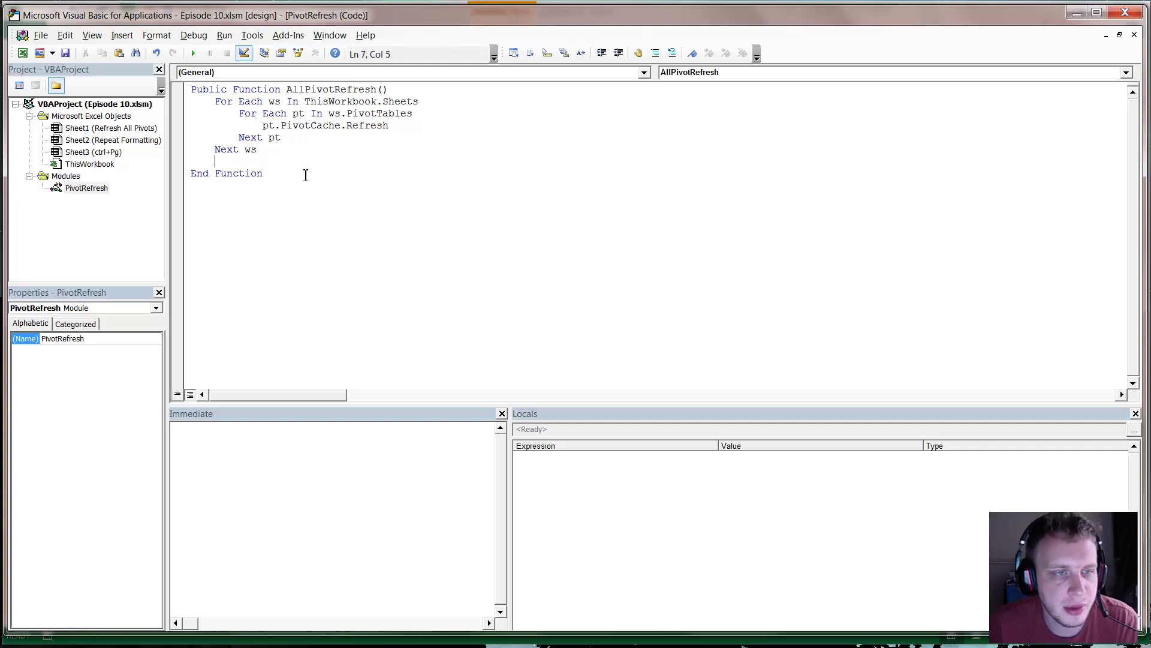
key("Return")
type("this")
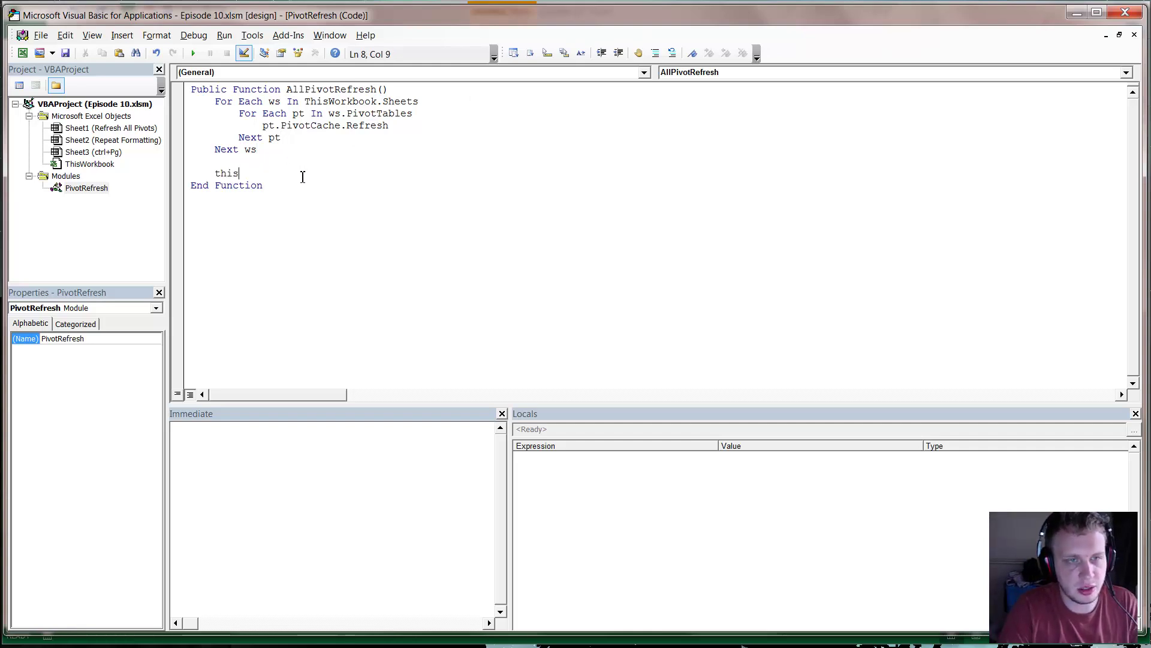
type("workbook.refre")
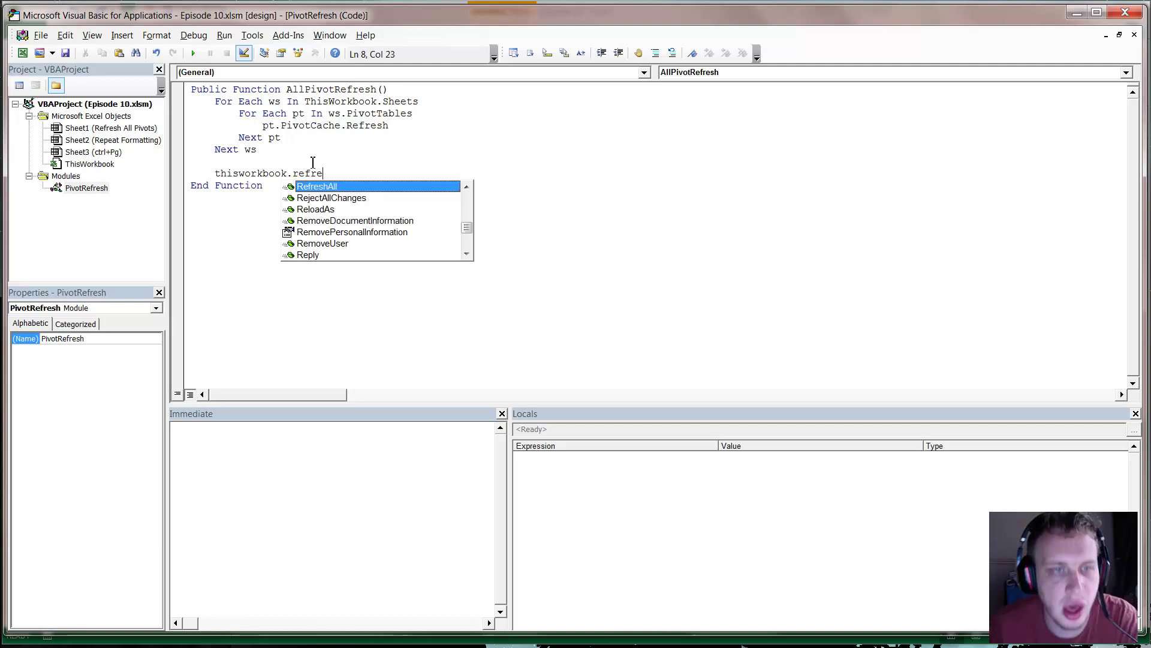
double_click(336, 187)
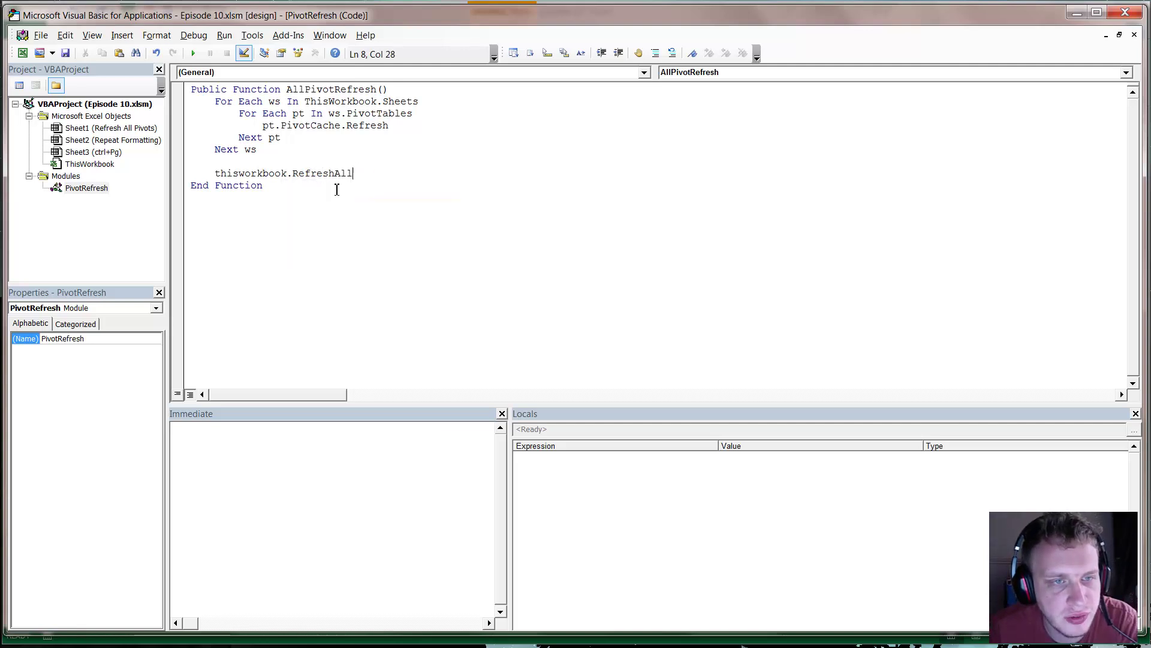
left_click(335, 160)
left_click(370, 172)
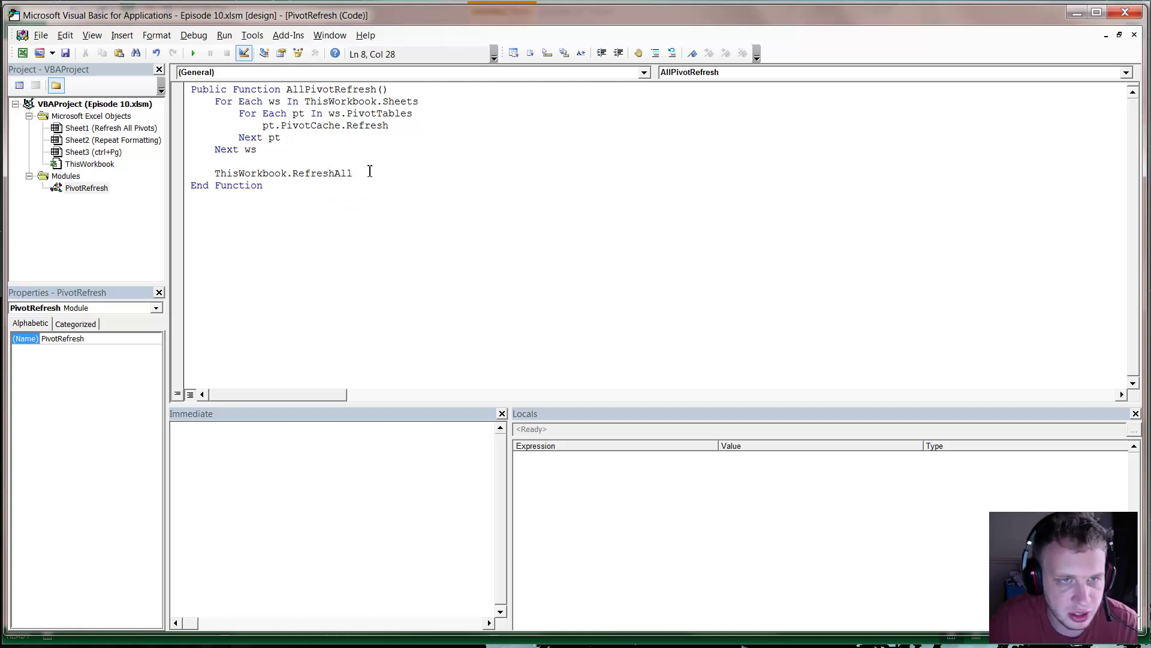
key("shift+Home")
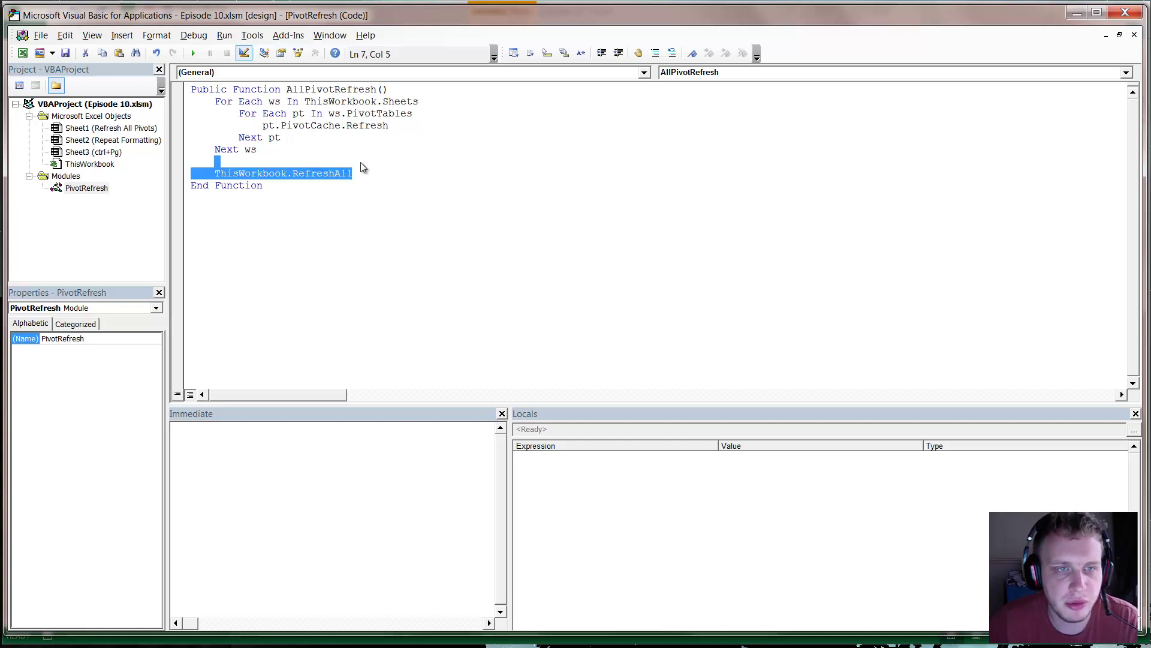
key("BackSpace")
key("BackSpace")
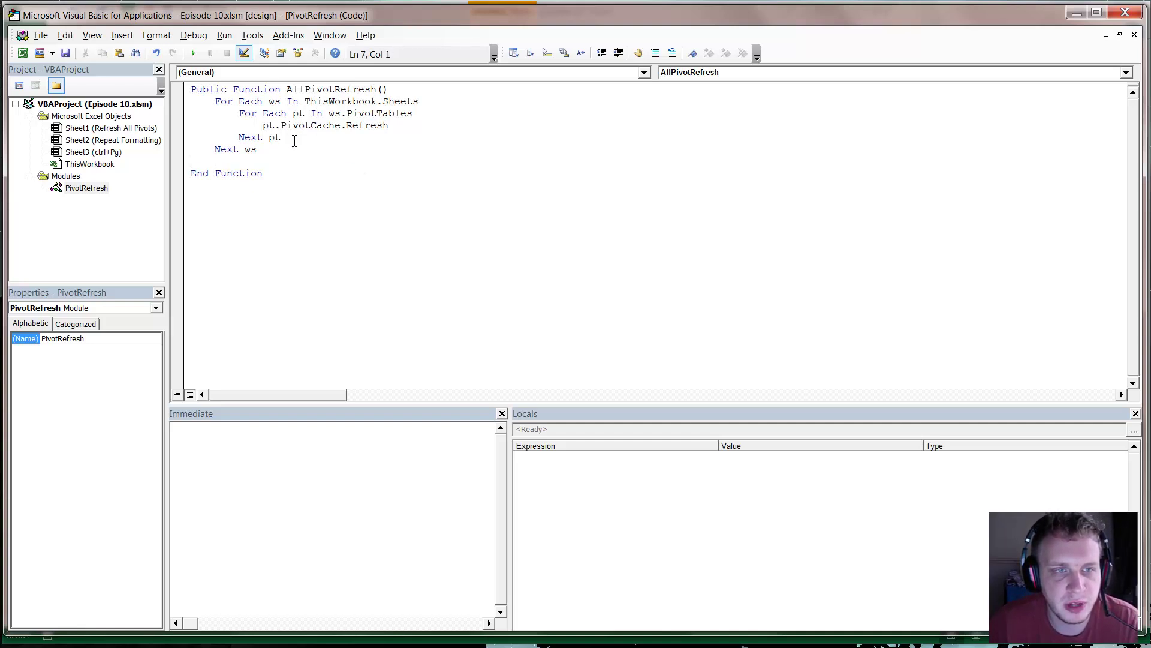
key("BackSpace")
key("BackSpace")
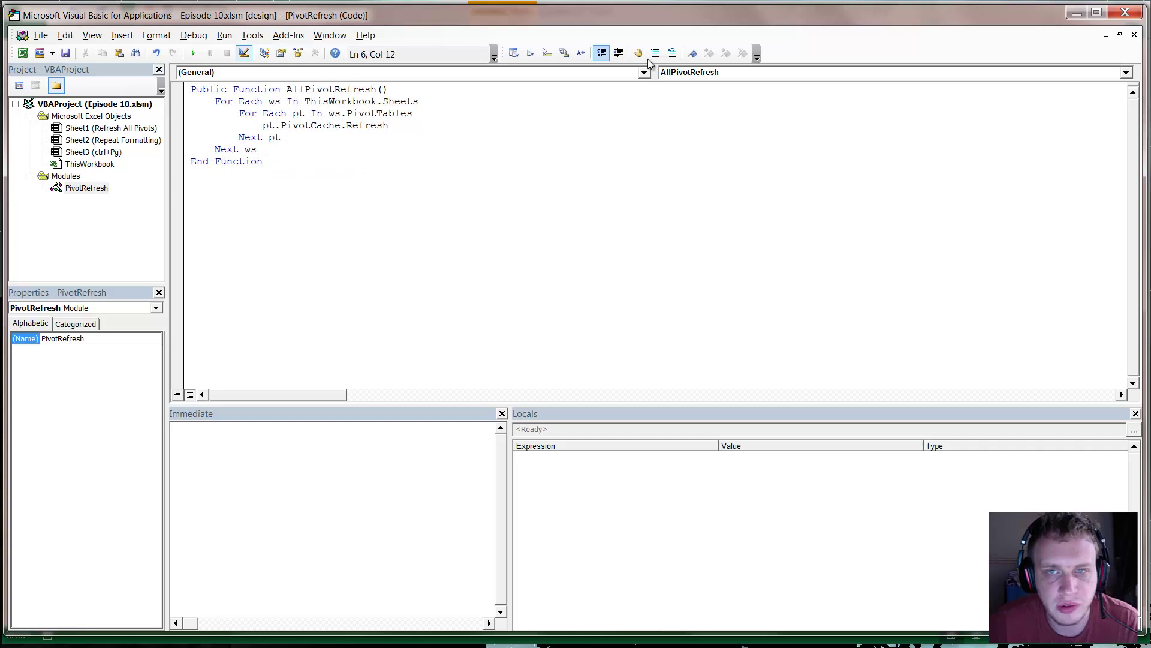
Close VBA, turn Design Mode off, run Refresh All Pivots, and expand 1957 into months.
left_click(1124, 12)
left_click(633, 321)
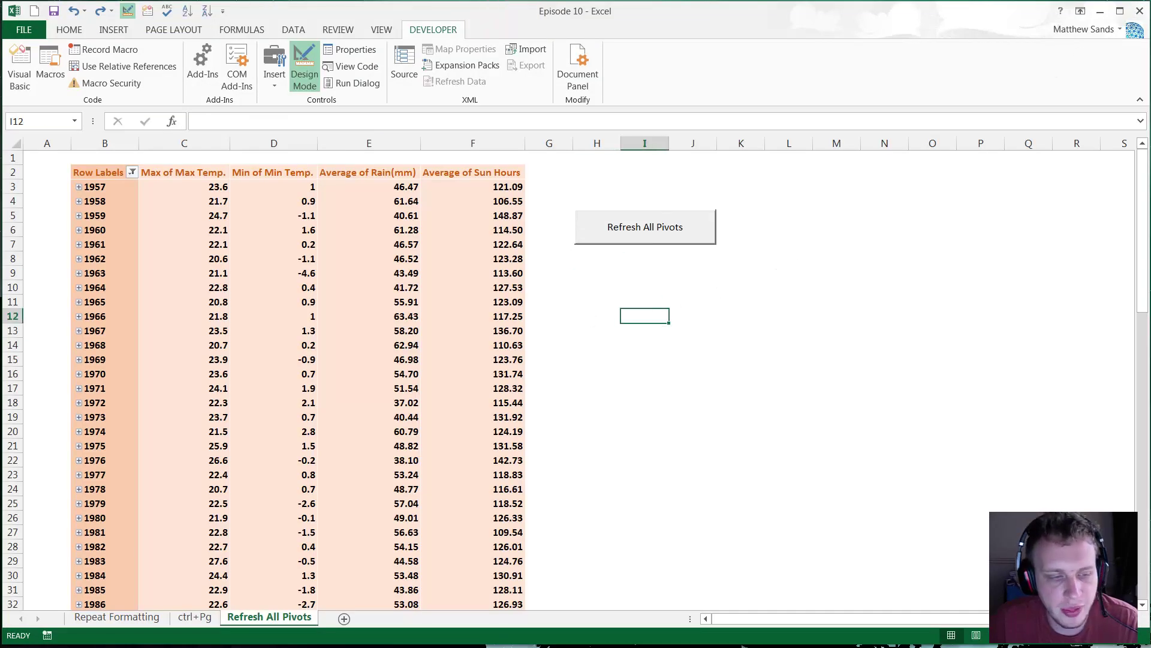
left_click(304, 66)
left_click(677, 219)
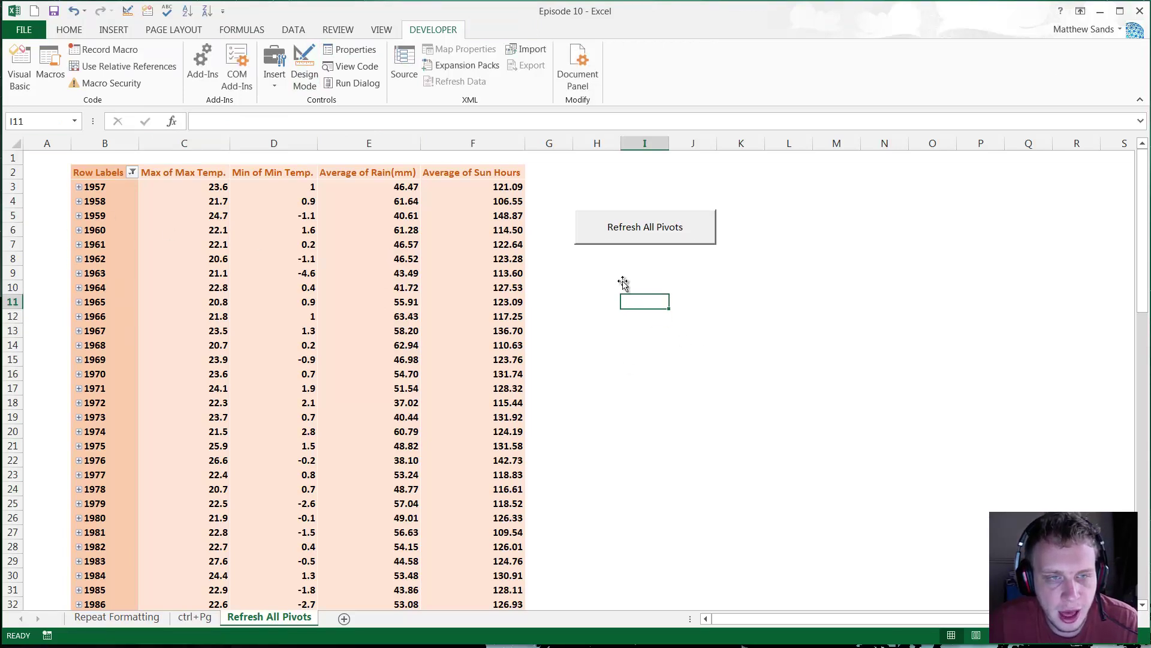
left_click(82, 189)
left_click(79, 187)
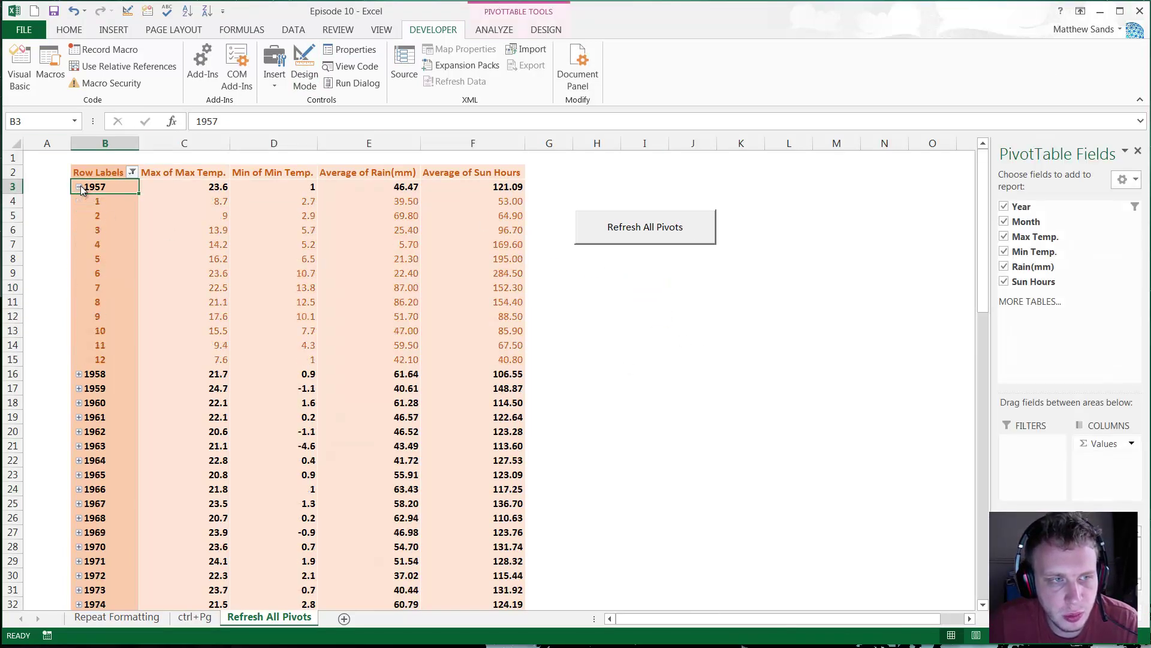
left_click(647, 298)
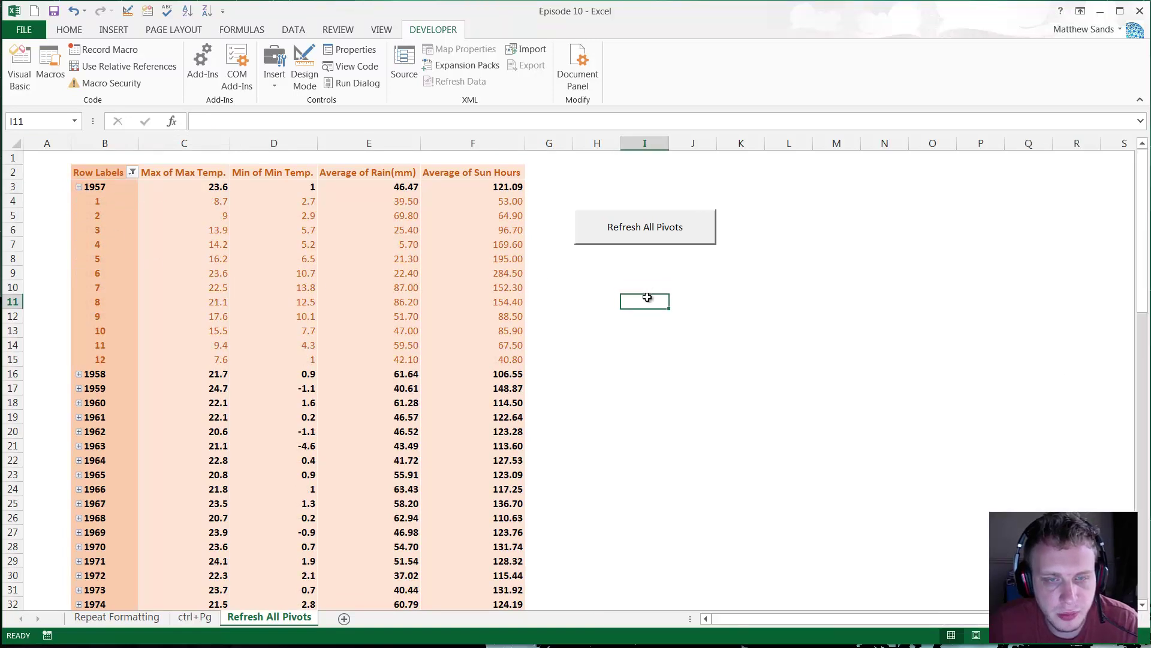